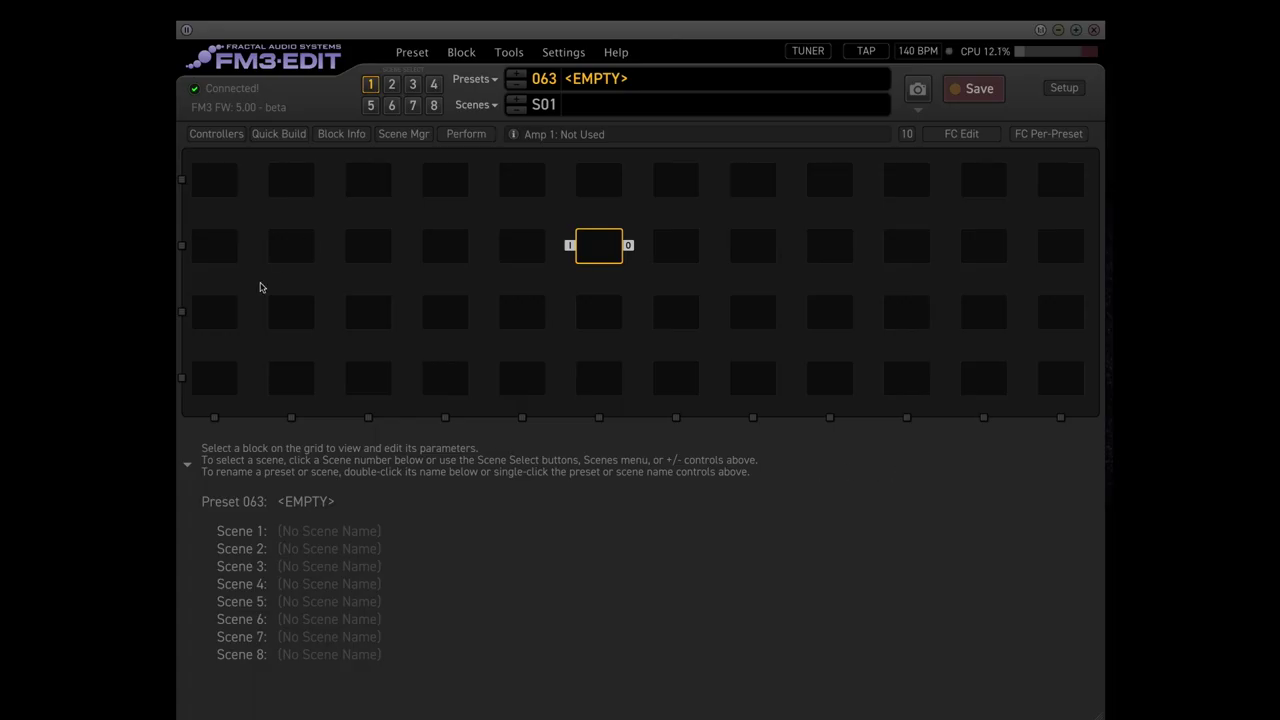
Step: Use Quick Build to cable In 1 through Amp and Cab to Out 1
{"action": "left_click", "coordinate": [279, 134]}
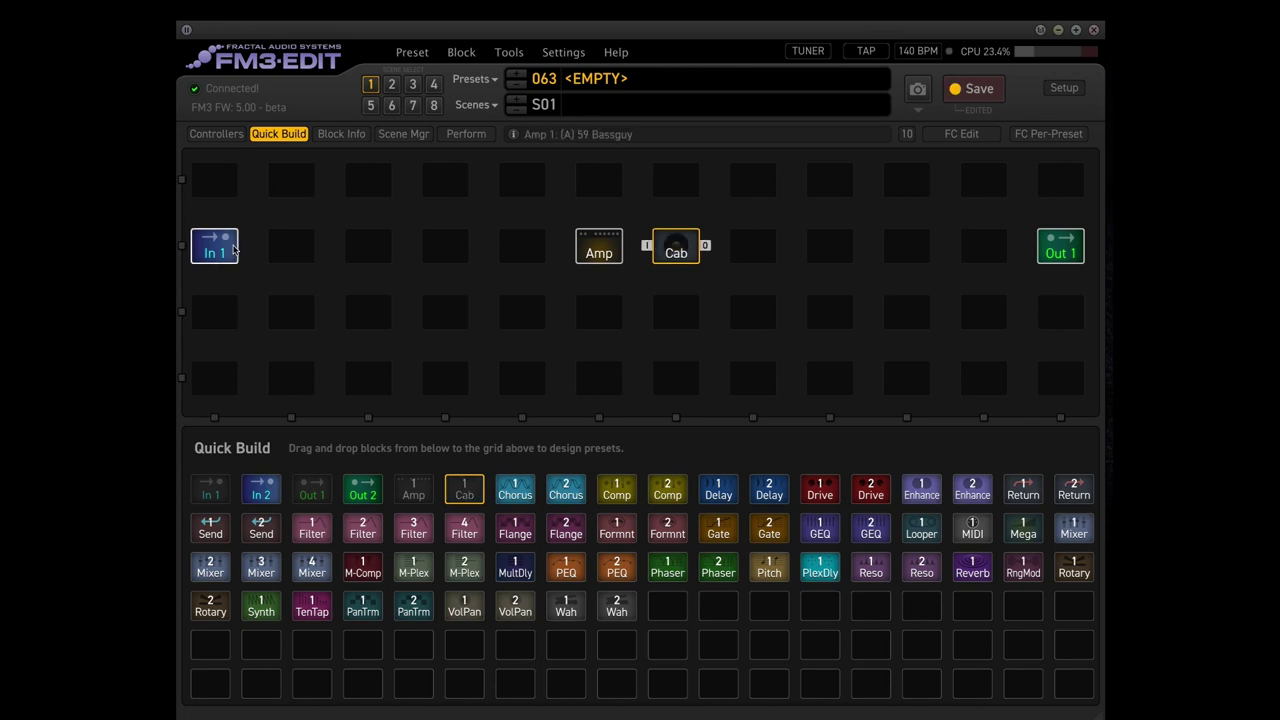
{"action": "left_click_drag", "start_coordinate": [242, 248], "coordinate": [243, 250]}
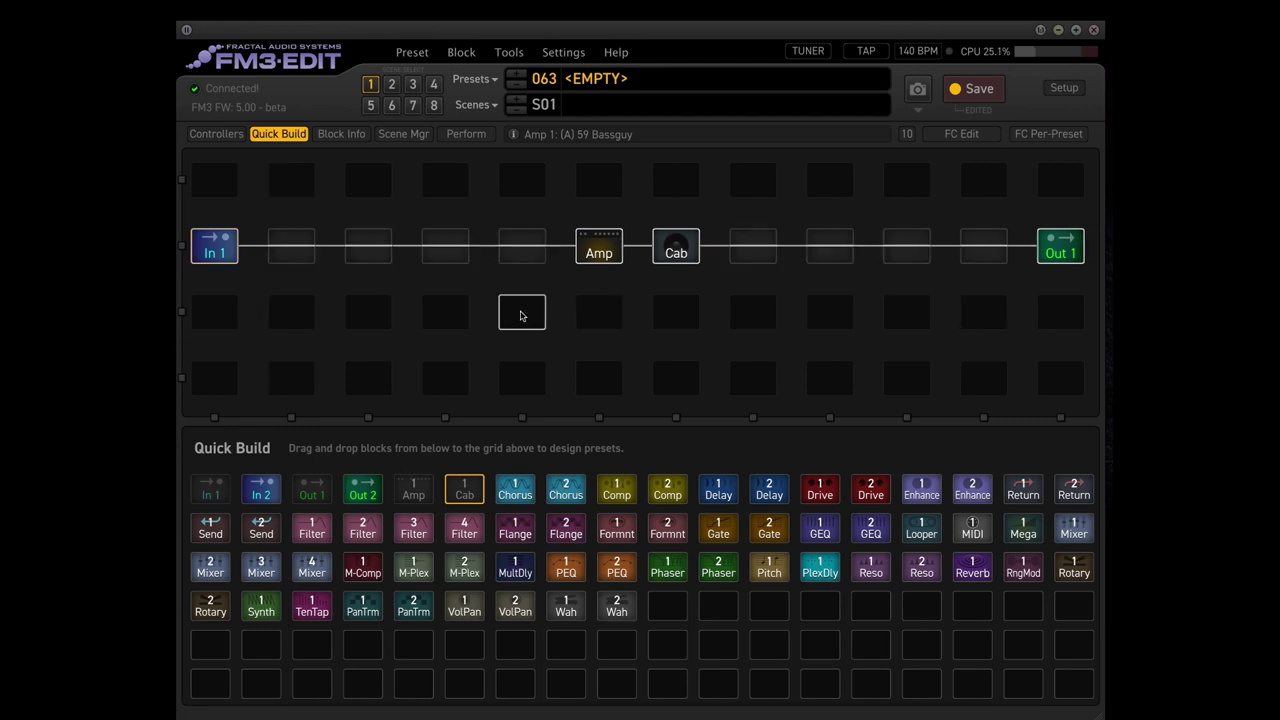
{"action": "left_click", "coordinate": [290, 137]}
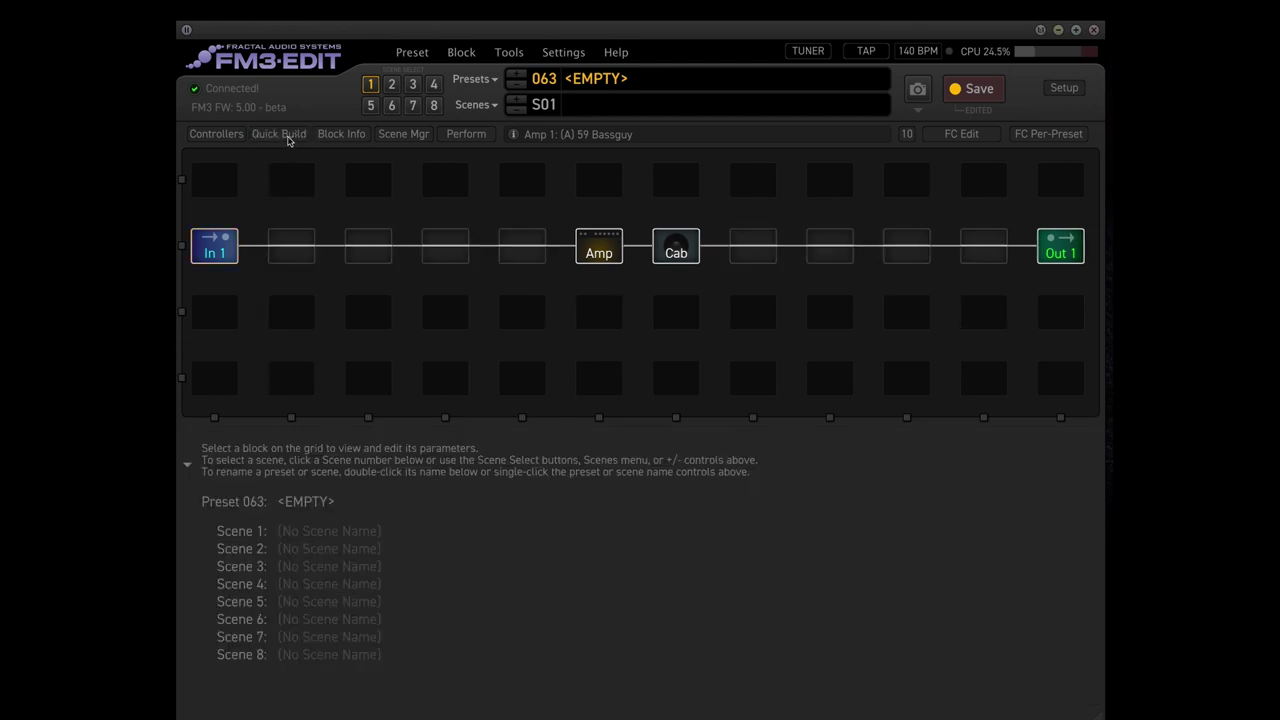
Step: Name the preset BASIC and scene 1 FENDER, save it, and select the Amp block
{"action": "left_click", "coordinate": [622, 80]}
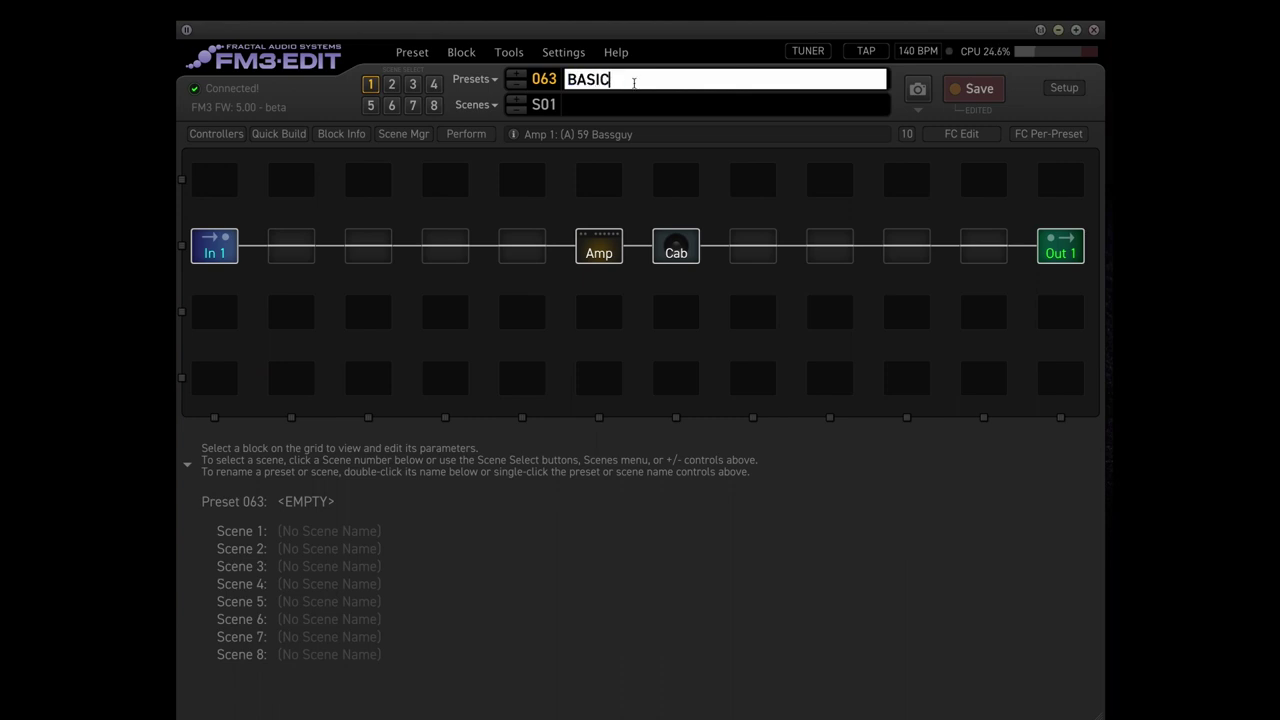
{"action": "key", "text": "Return"}
{"action": "left_click", "coordinate": [604, 107]}
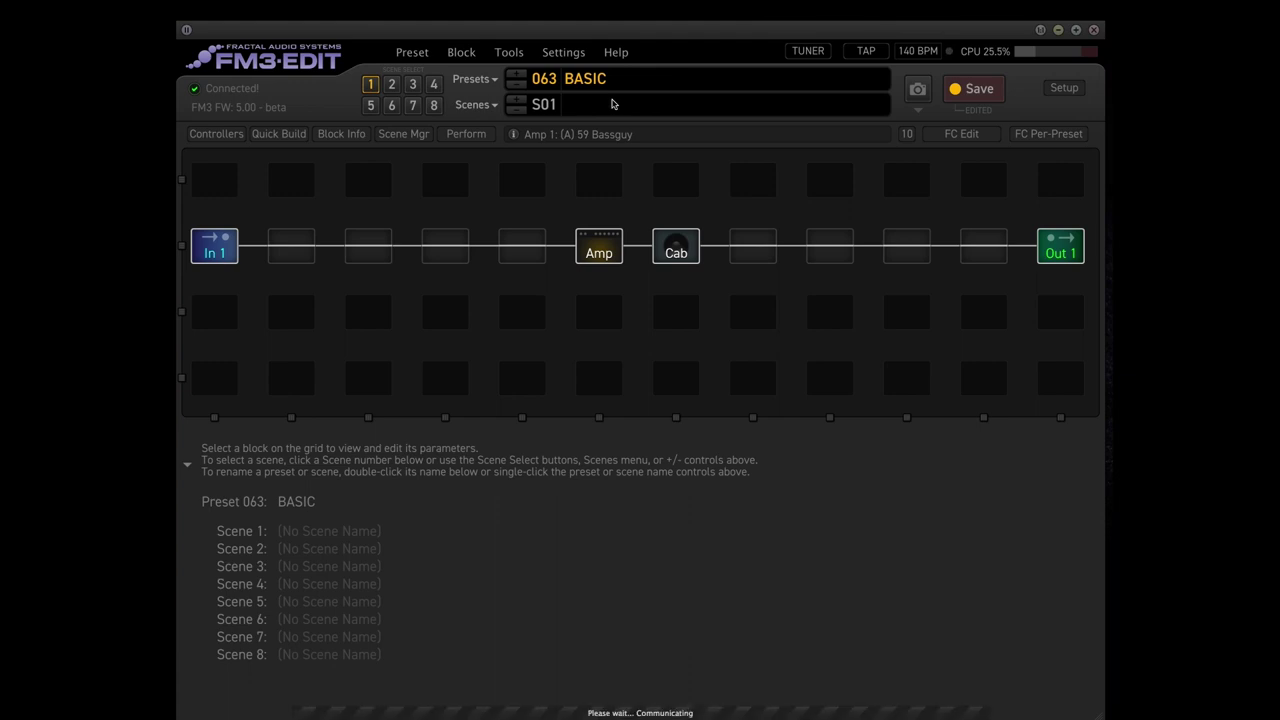
{"action": "left_click", "coordinate": [988, 99]}
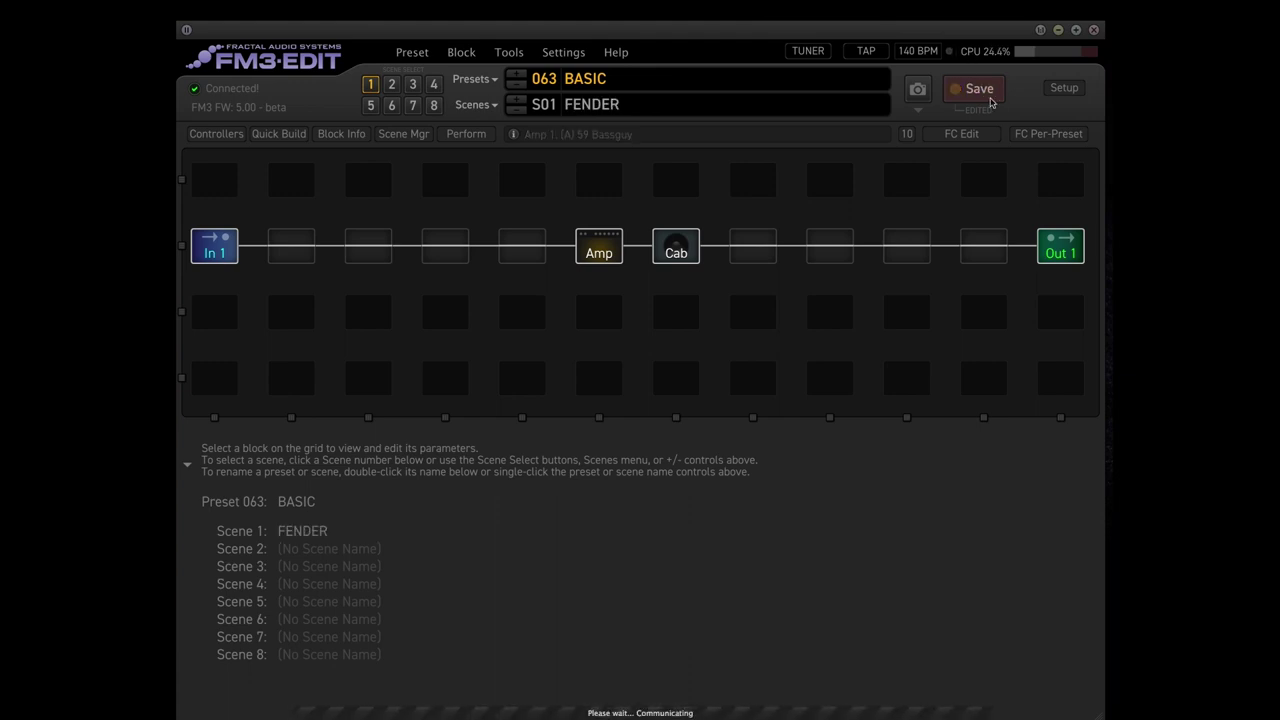
{"action": "left_click", "coordinate": [590, 256]}
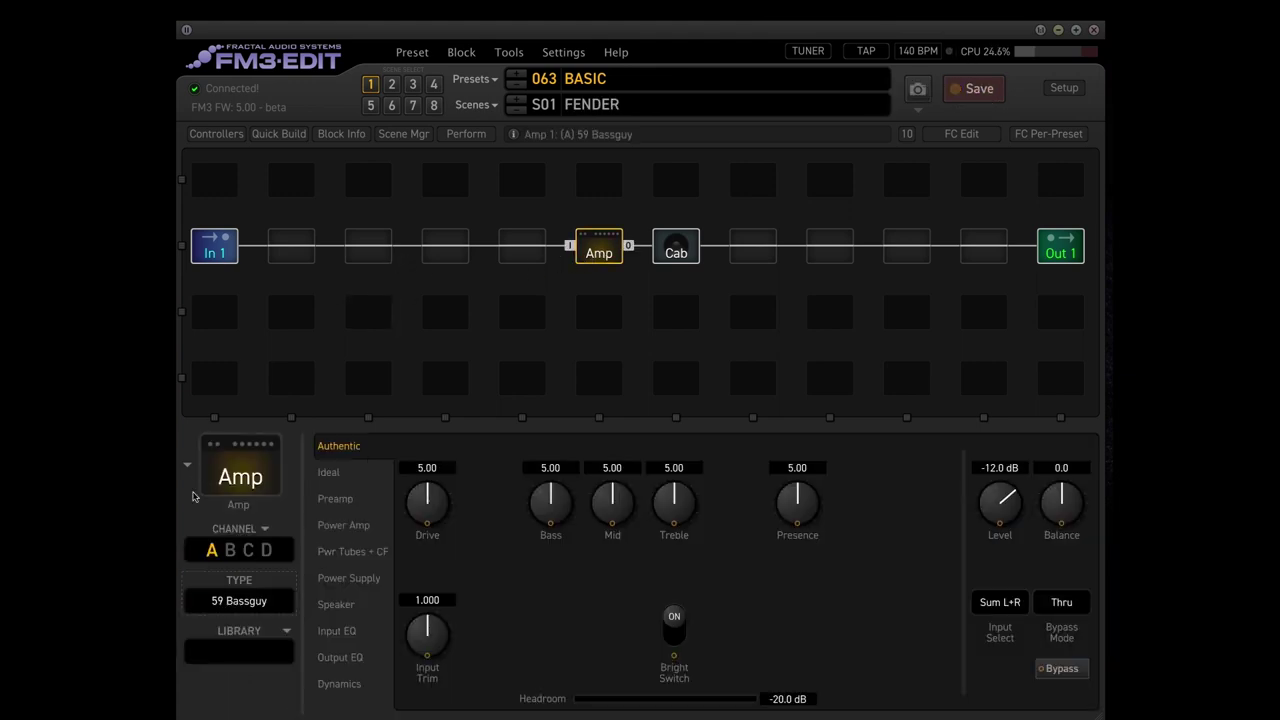
Step: Switch the amp to 096 Deluxe Verb Vibrato with Drive 3.00 and Level -10.0 dB
{"action": "left_click", "coordinate": [242, 600]}
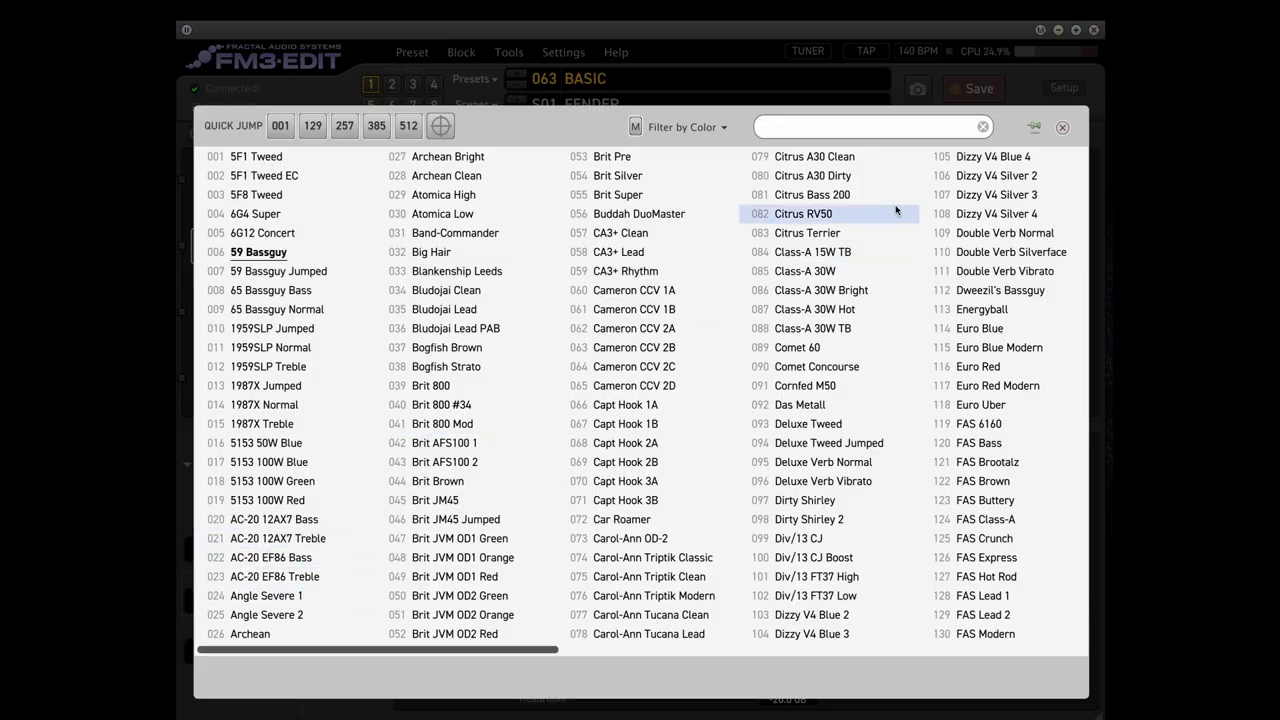
{"action": "left_click", "coordinate": [800, 486]}
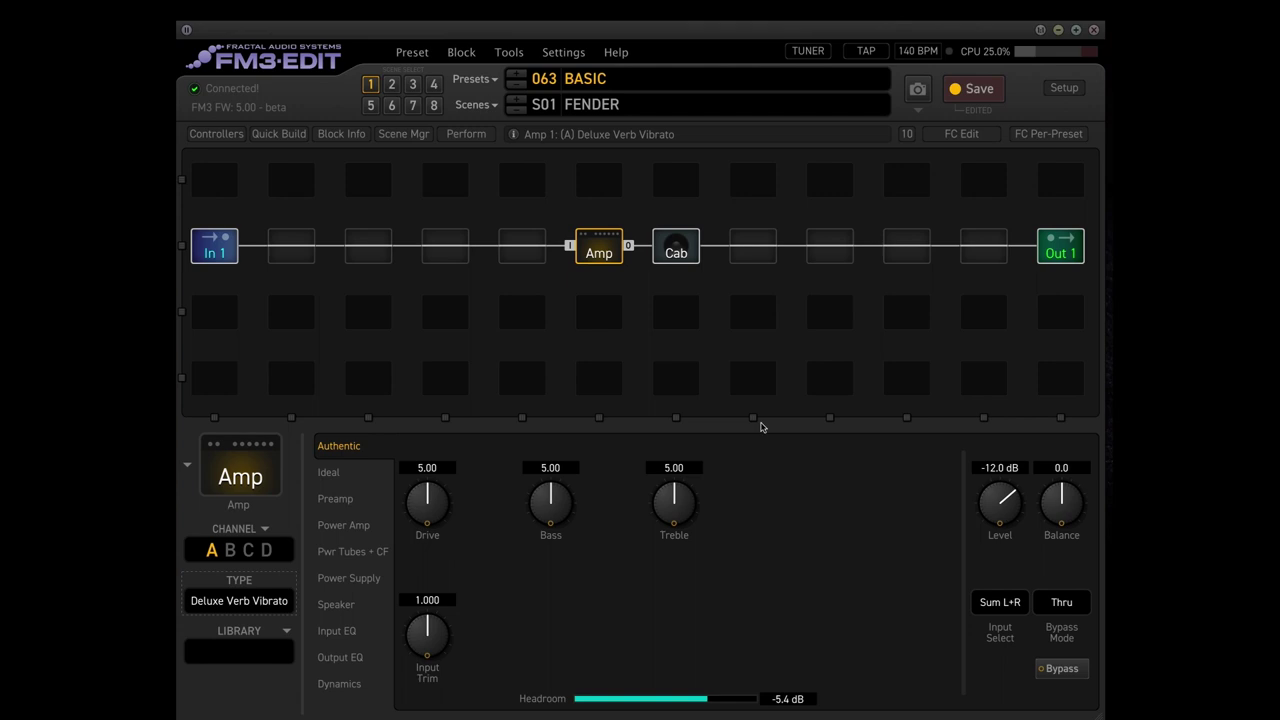
{"action": "double_click", "coordinate": [427, 468]}
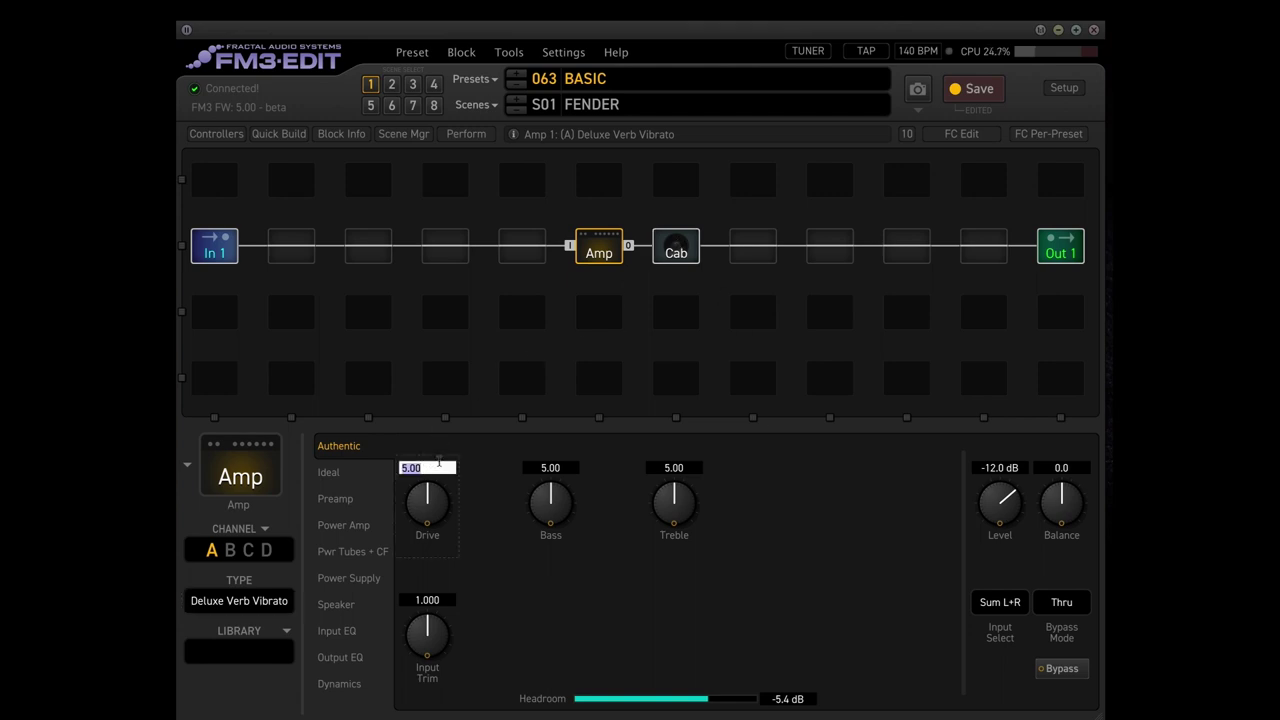
{"action": "type", "text": "3"}
{"action": "key", "text": "Return"}
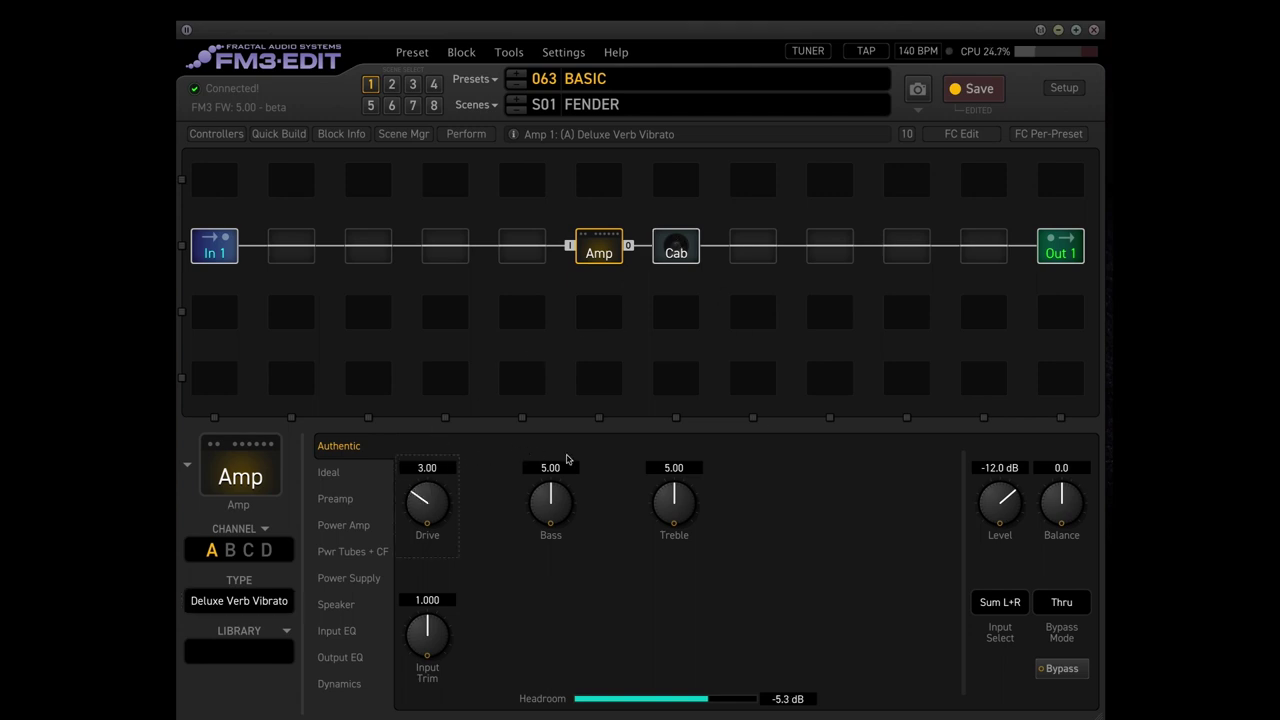
{"action": "double_click", "coordinate": [995, 469]}
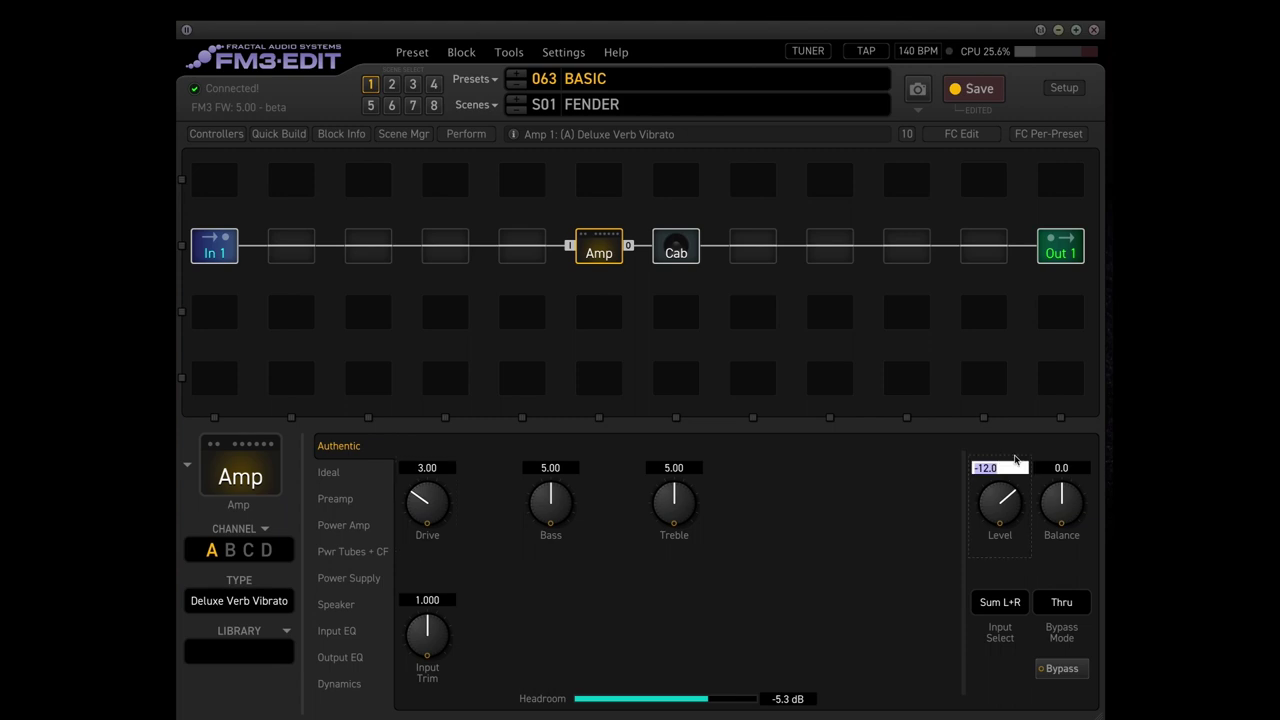
{"action": "type", "text": "-10"}
{"action": "key", "text": "Return"}
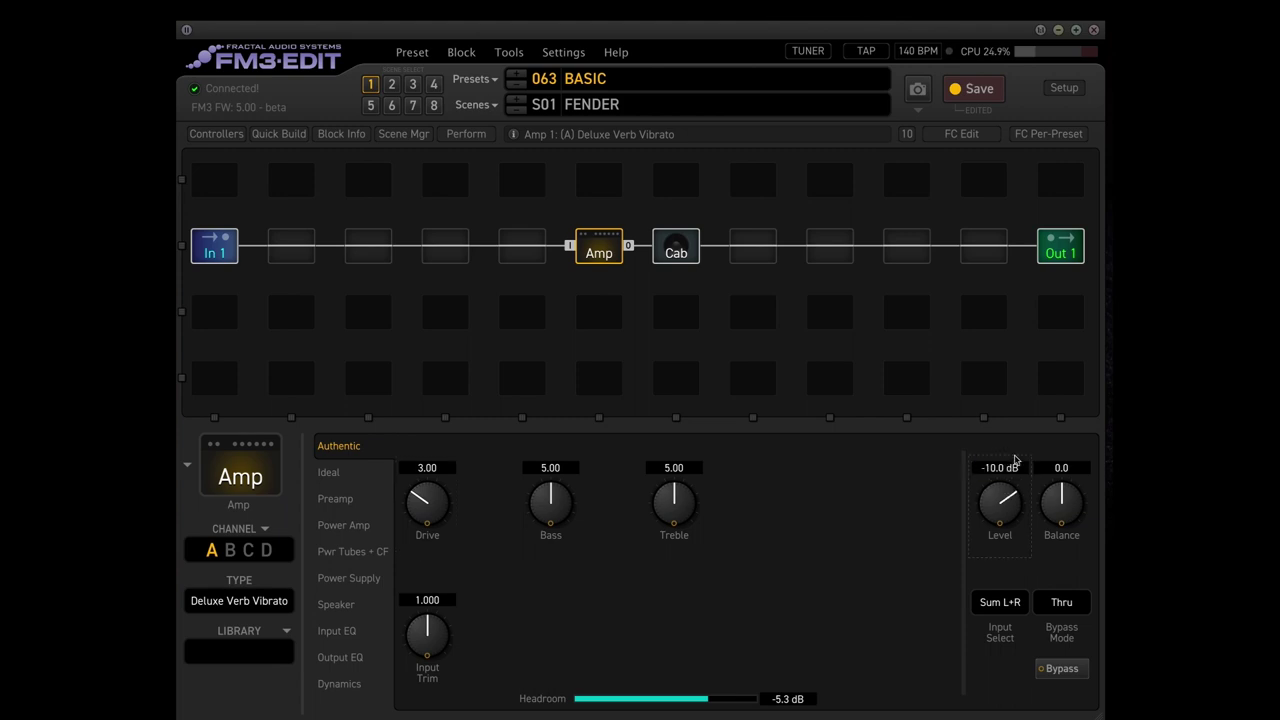
Step: Load 1x12 Deluxe Verb 57 A into cab 1 and IR 281 into cab 2
{"action": "left_click", "coordinate": [678, 254]}
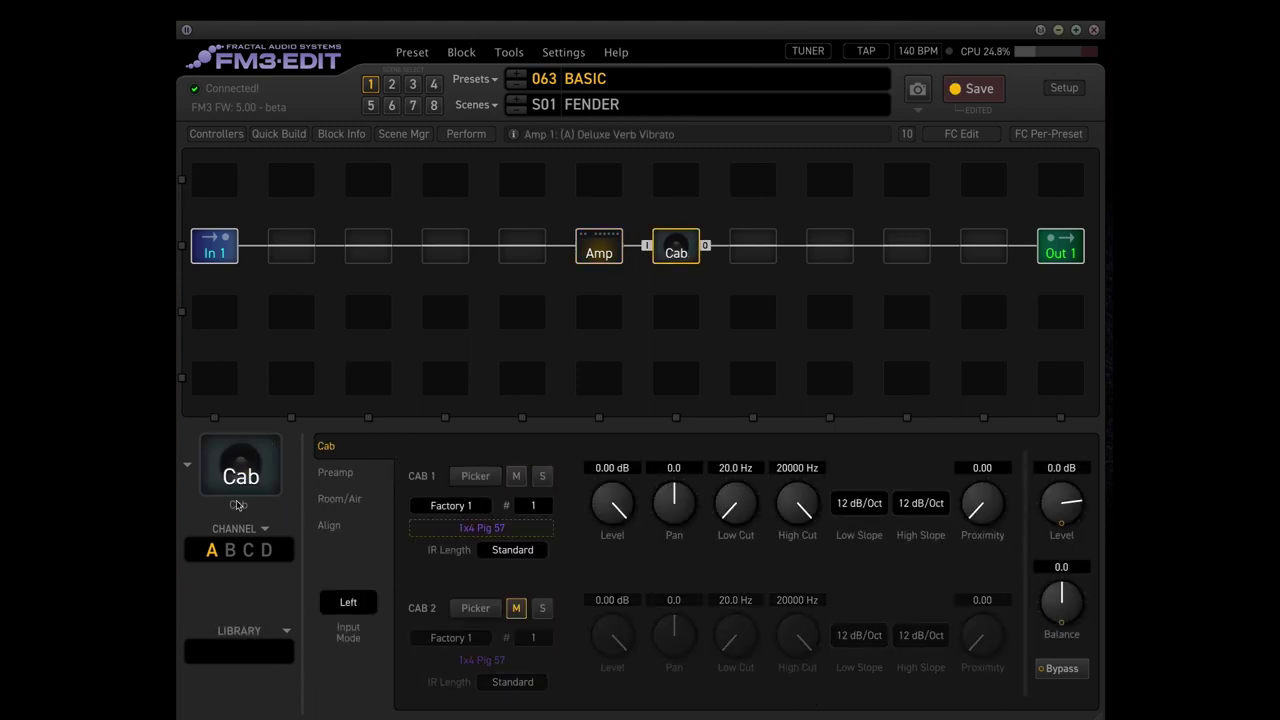
{"action": "left_click", "coordinate": [476, 476]}
{"action": "left_click", "coordinate": [860, 128]}
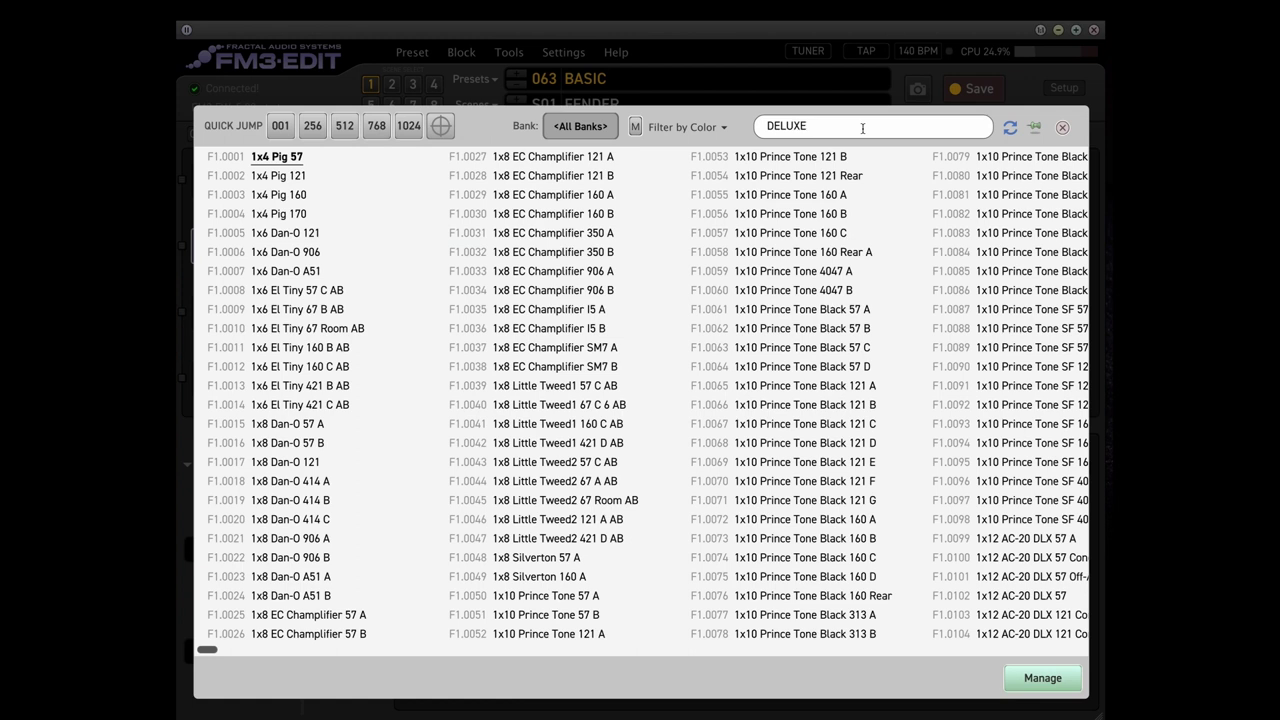
{"action": "type", "text": "DELUXE"}
{"action": "key", "text": "Return"}
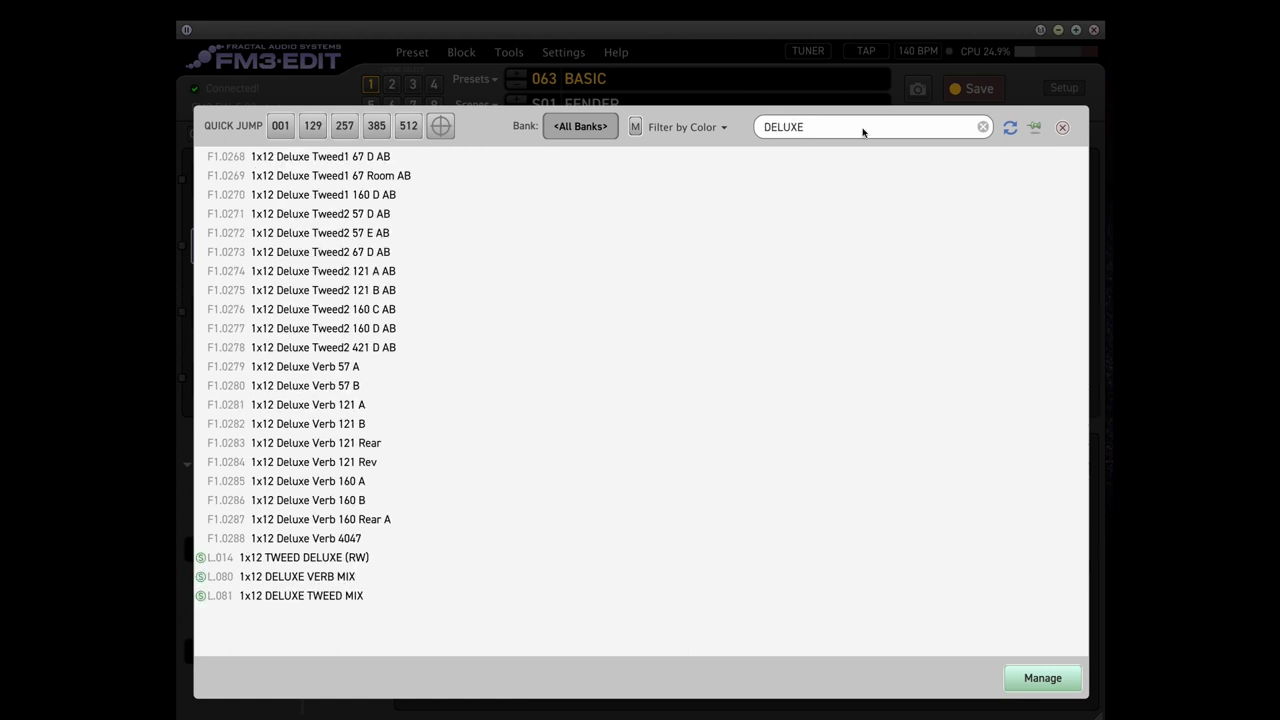
{"action": "double_click", "coordinate": [285, 367]}
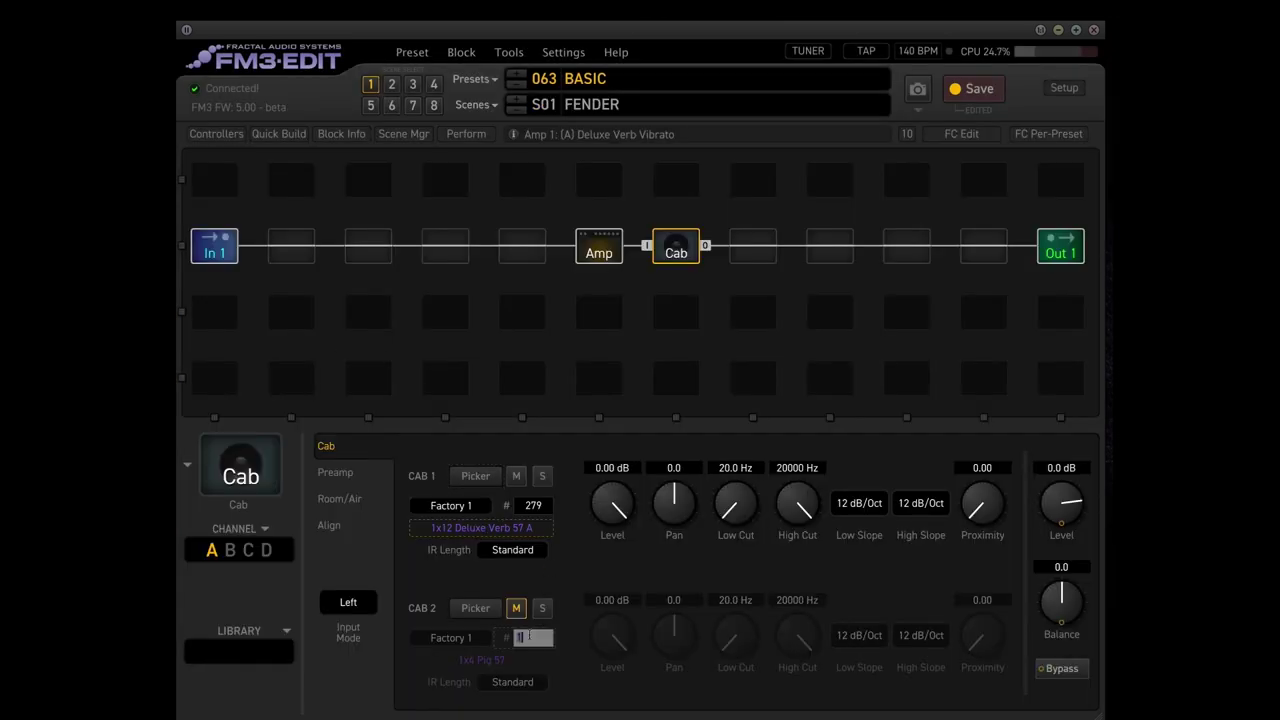
{"action": "type", "text": "281"}
{"action": "key", "text": "Return"}
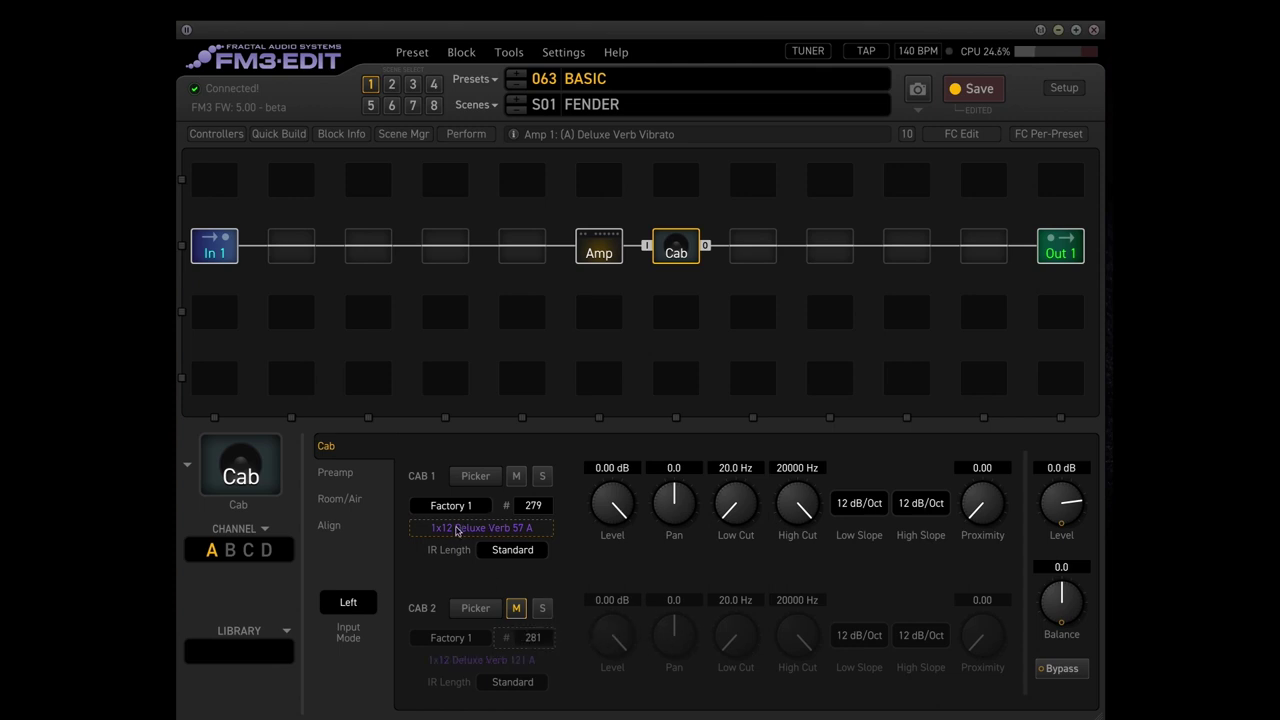
Step: Set both cabs' IR length to Ultra-Res
{"action": "left_click", "coordinate": [506, 555]}
{"action": "left_click", "coordinate": [525, 586]}
{"action": "left_click", "coordinate": [531, 680]}
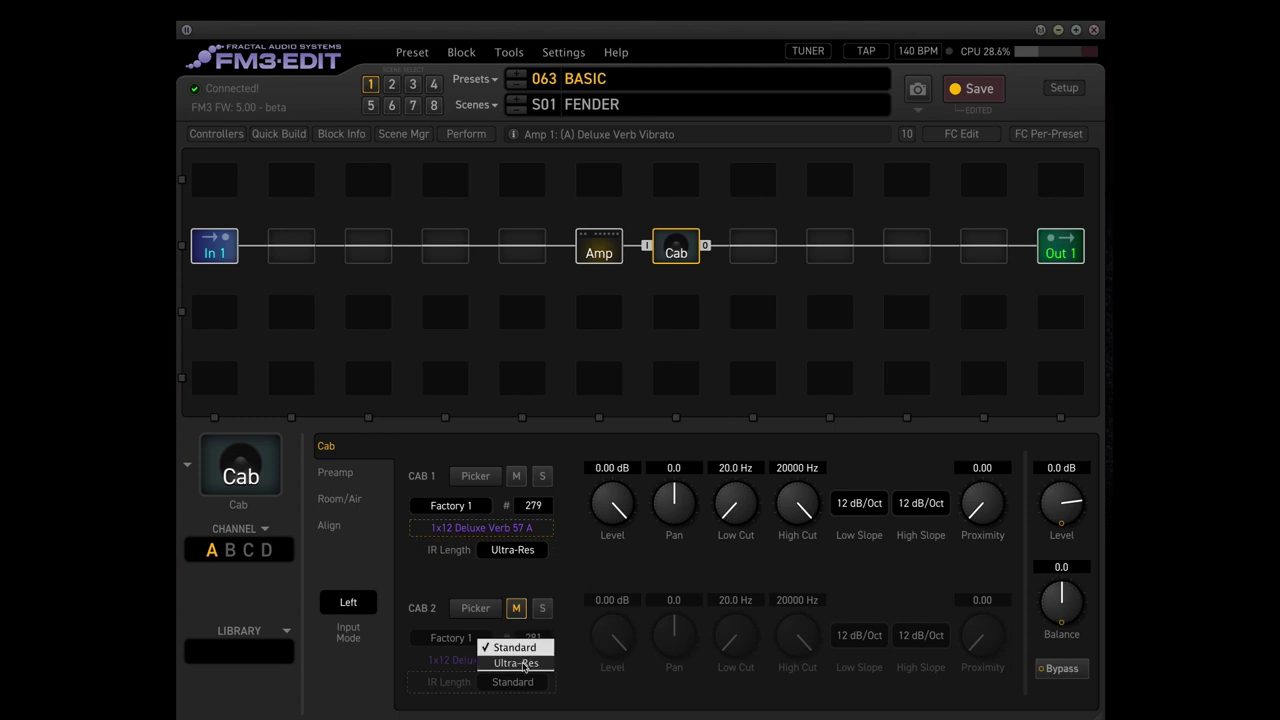
{"action": "left_click", "coordinate": [530, 666]}
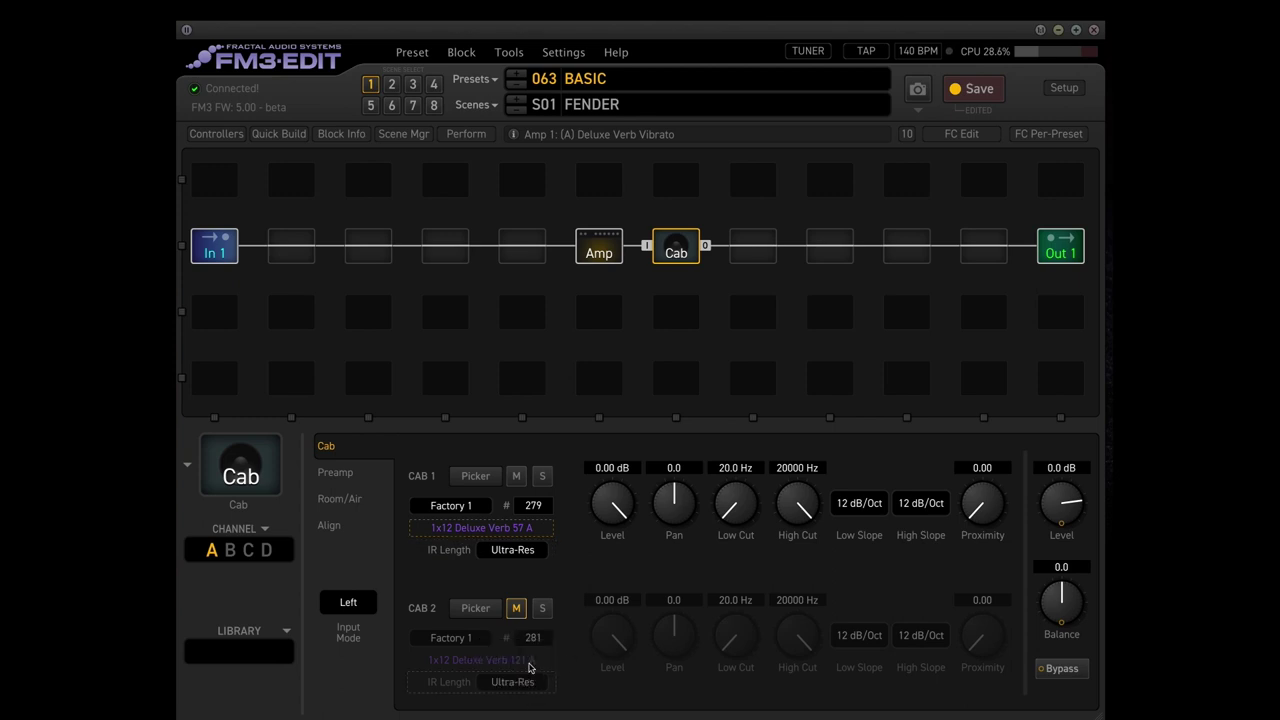
Step: Set the cab's preamp Low Cut to 100.0 Hz and return to the IR settings
{"action": "left_click", "coordinate": [338, 473]}
{"action": "double_click", "coordinate": [659, 603]}
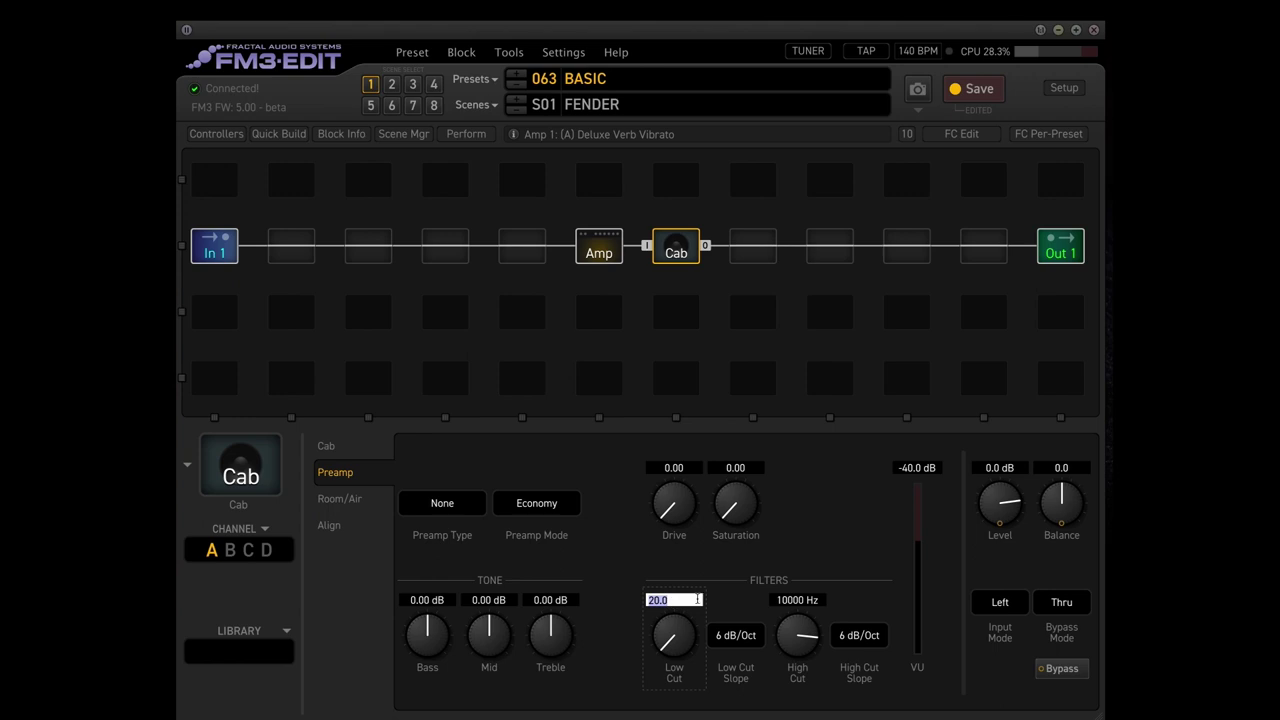
{"action": "type", "text": "100"}
{"action": "key", "text": "Return"}
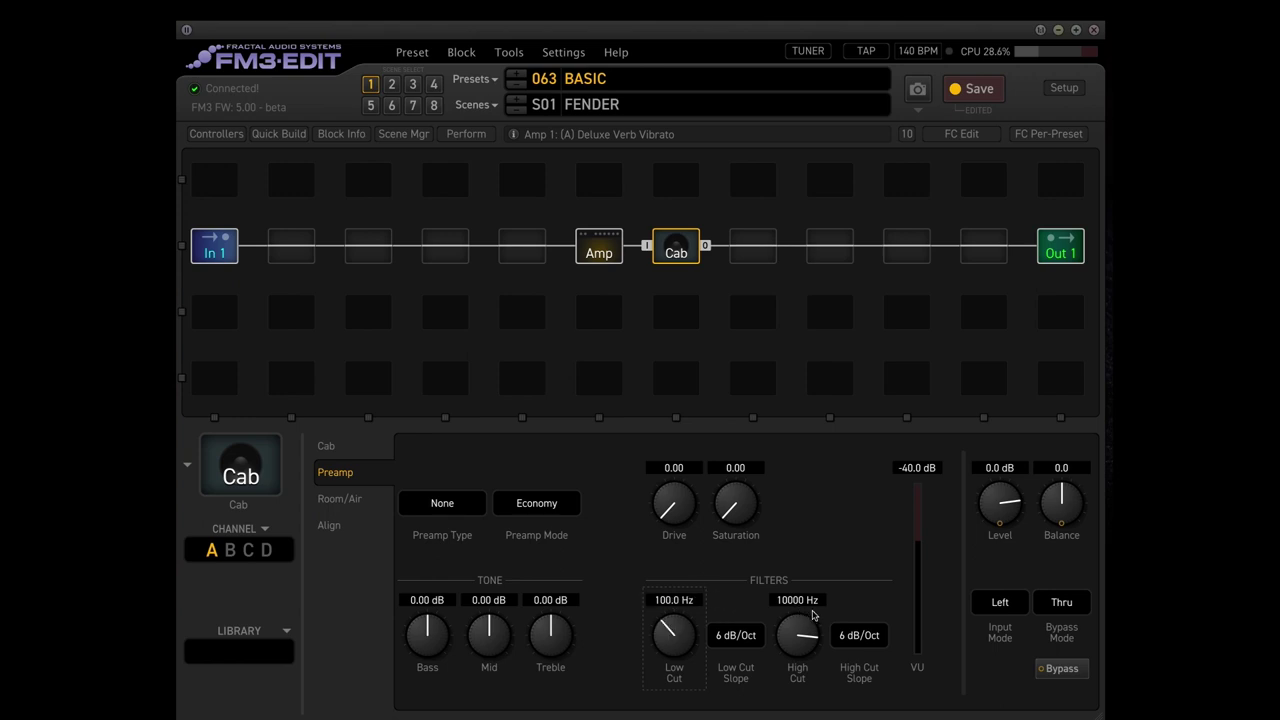
{"action": "left_click", "coordinate": [325, 447]}
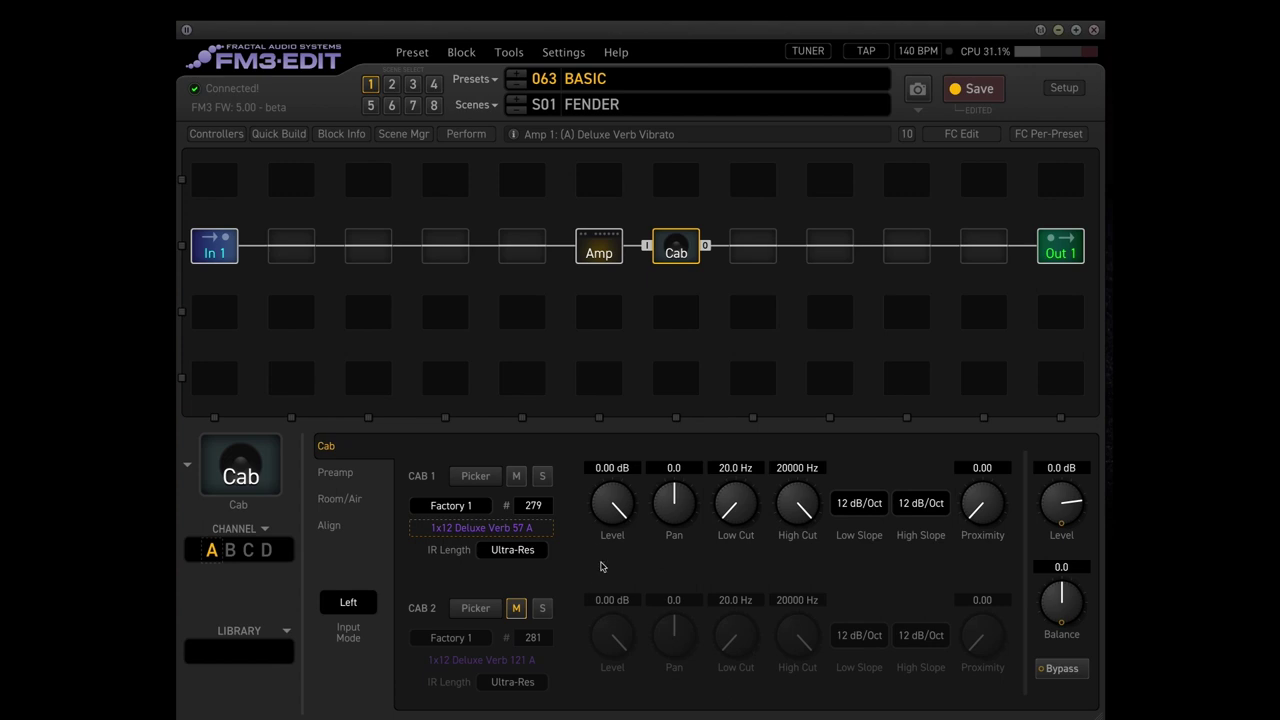
Step: Select the Amp block to show its parameters
{"action": "left_click", "coordinate": [603, 255]}
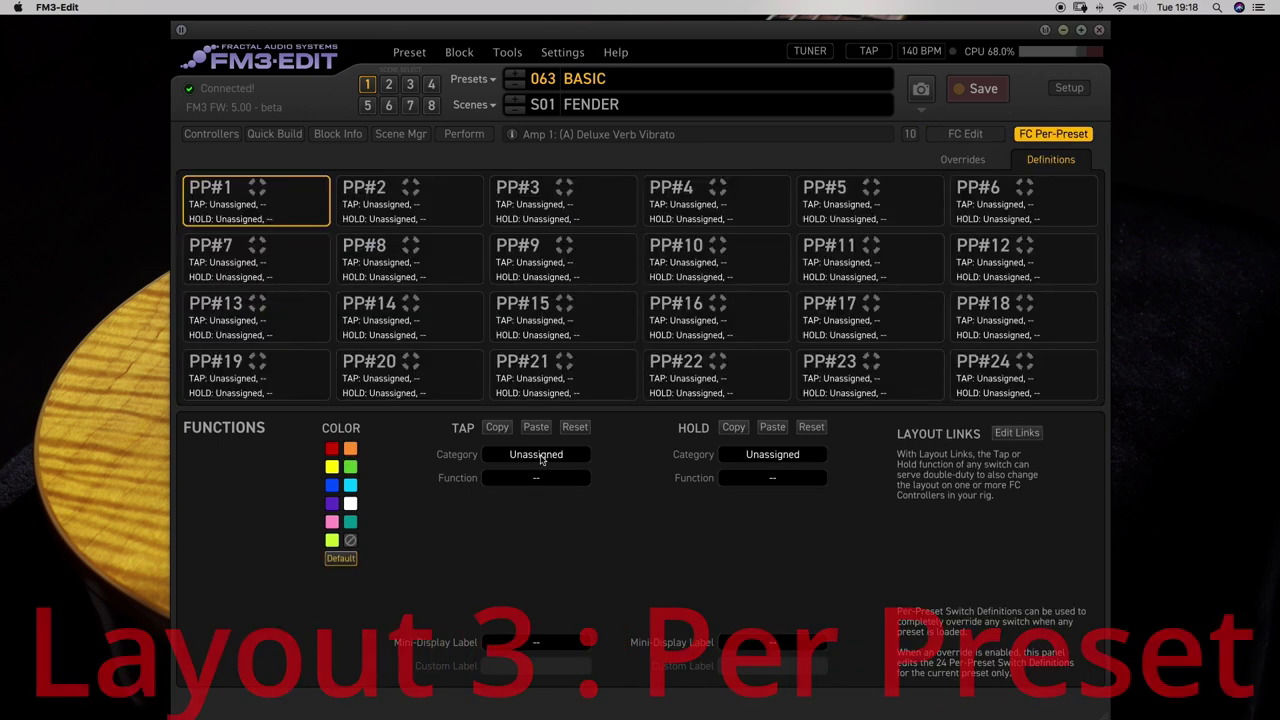
Step: Assign switch PP#1's tap to the Effect category, keeping Amp 1 as its block
{"action": "left_click", "coordinate": [536, 454]}
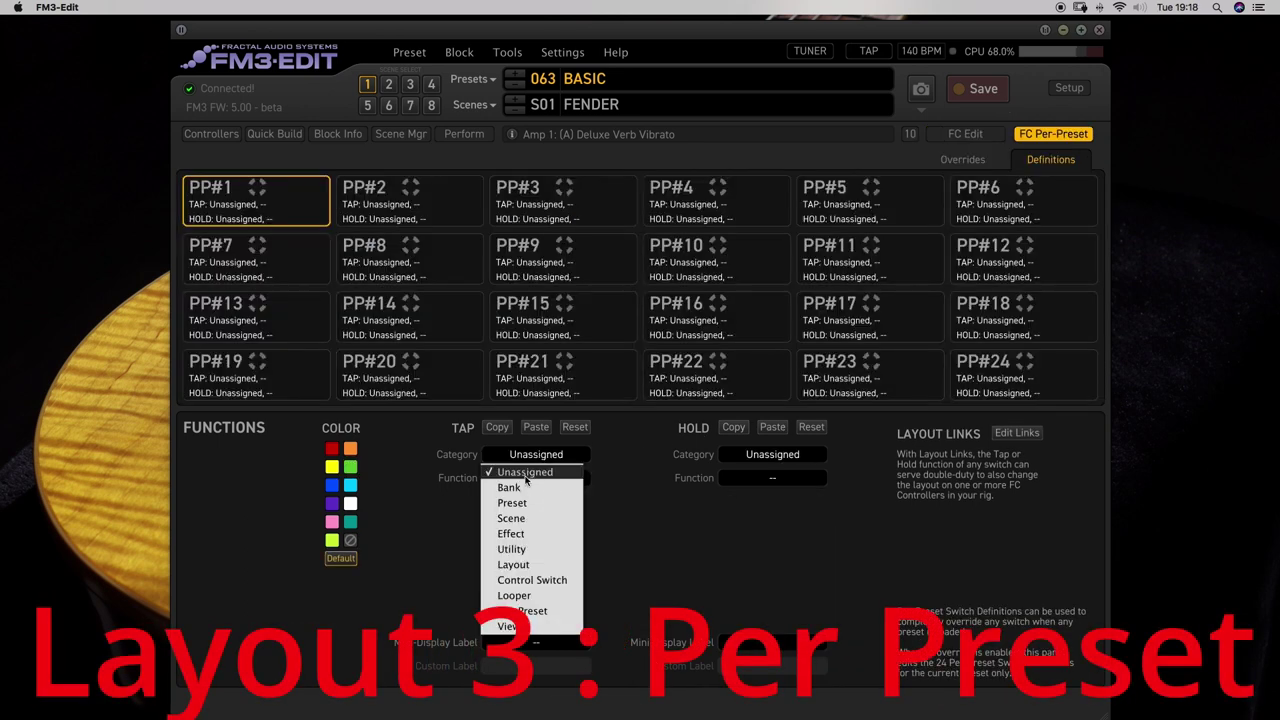
{"action": "left_click", "coordinate": [532, 534]}
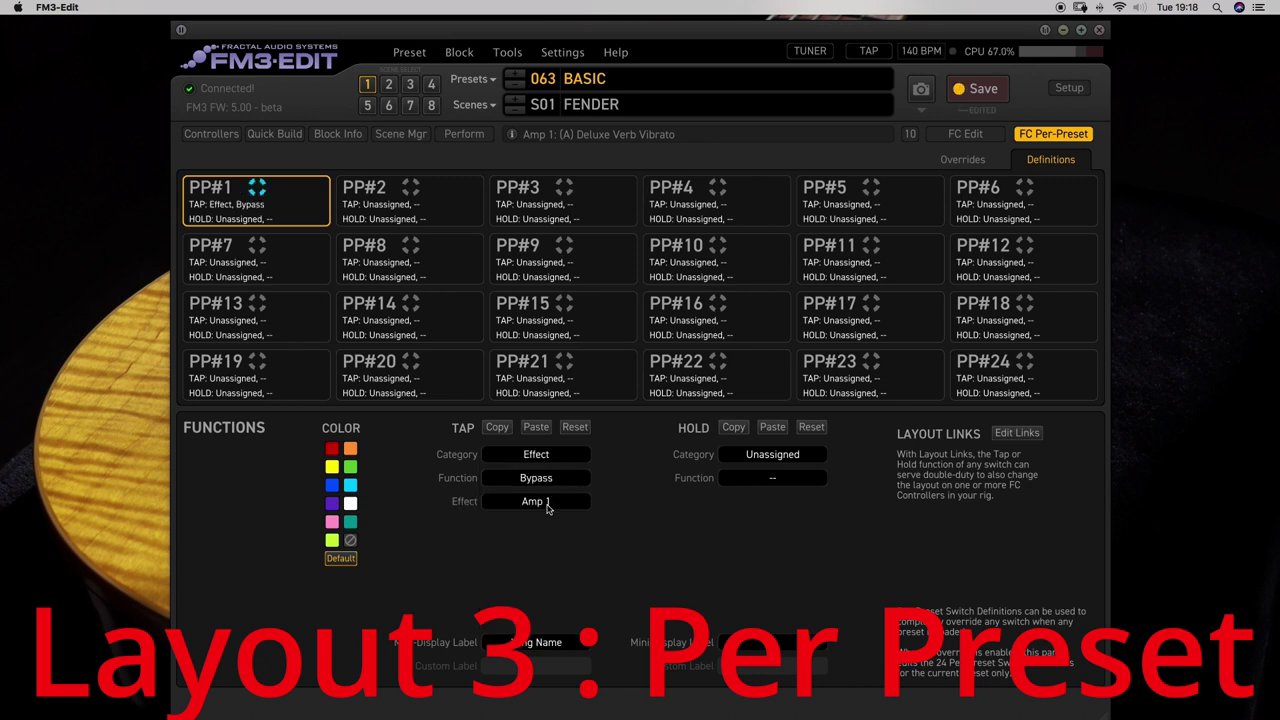
{"action": "left_click", "coordinate": [547, 505]}
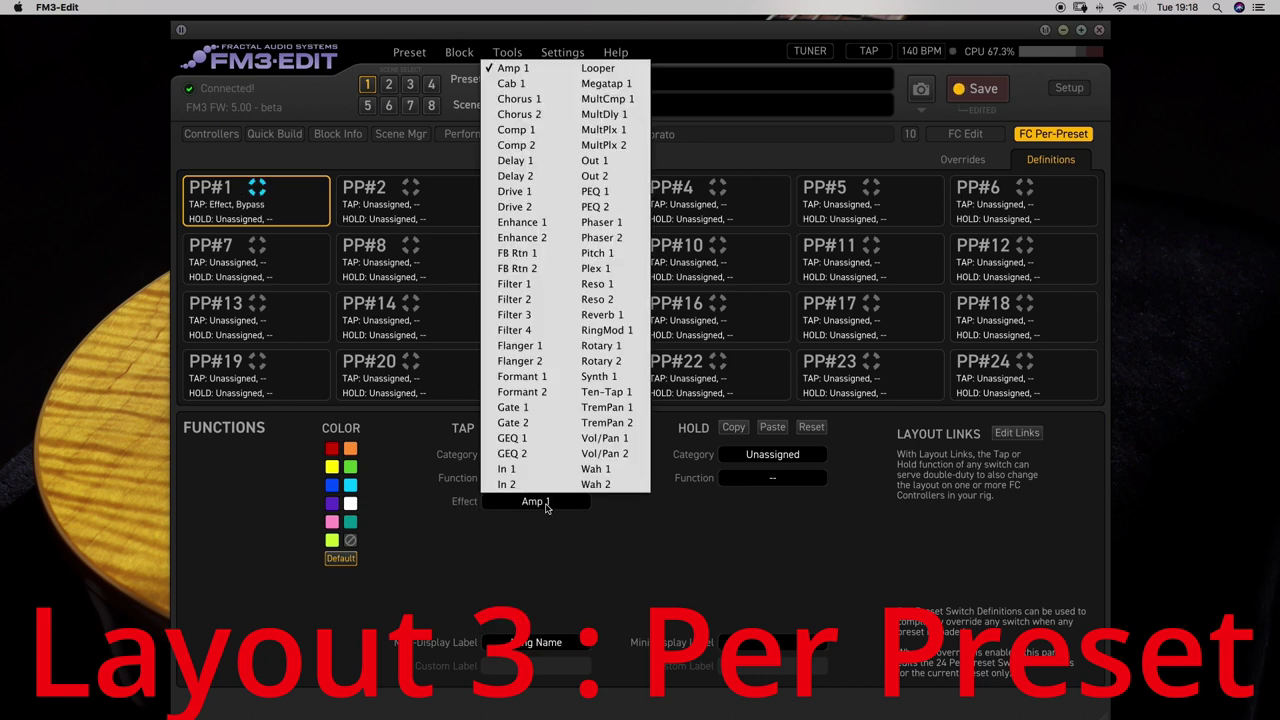
{"action": "left_click", "coordinate": [524, 189]}
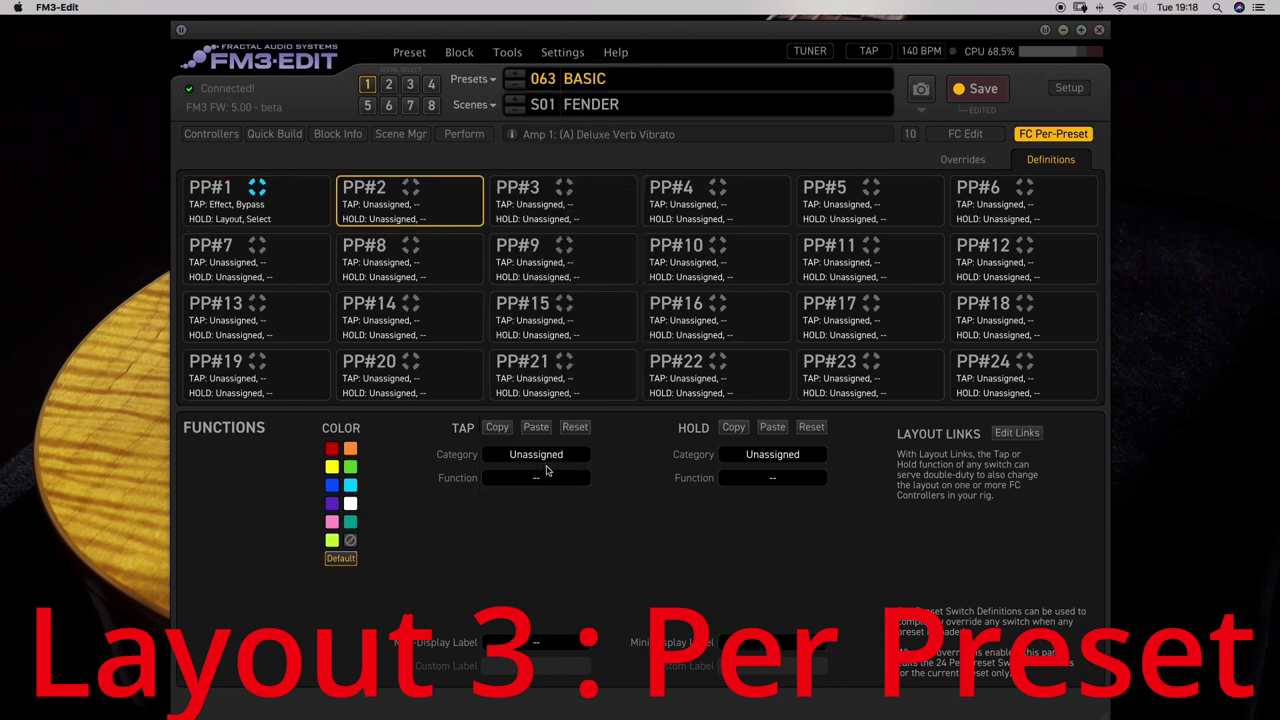
Step: Make switch PP#2's tap bypass Reverb 1 and choose a mini-display label style
{"action": "left_click", "coordinate": [545, 458]}
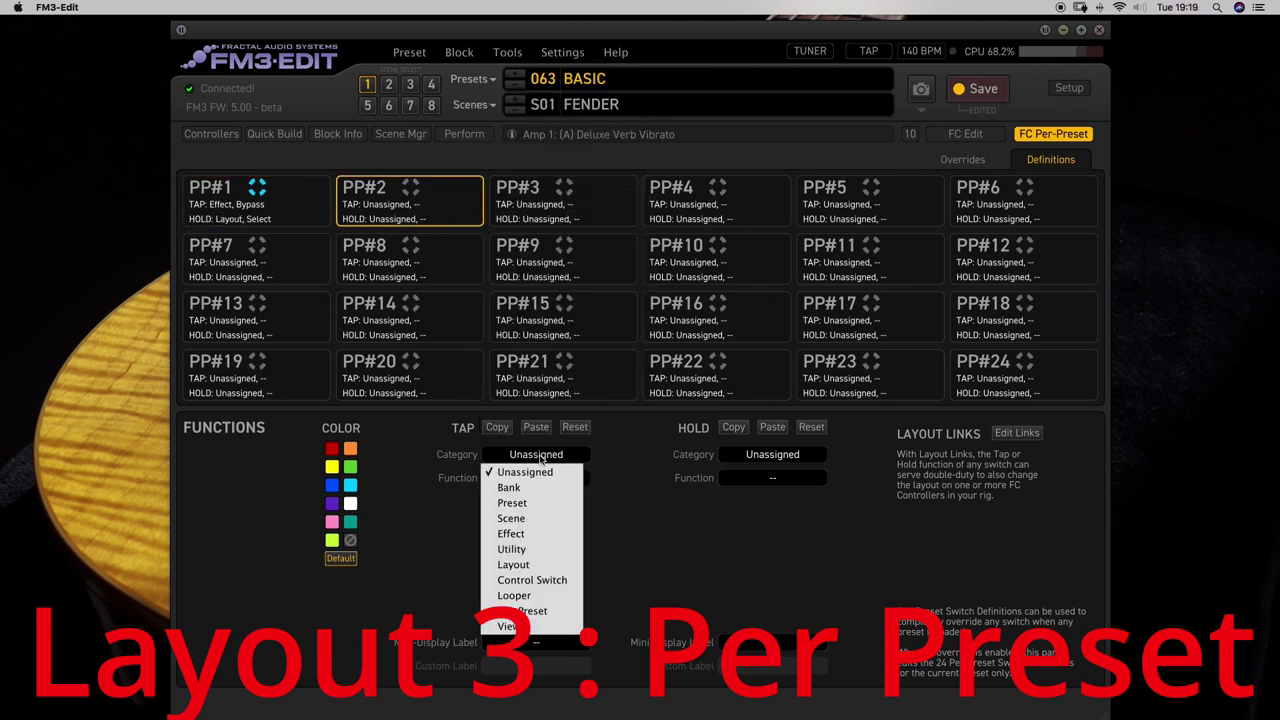
{"action": "left_click", "coordinate": [545, 533]}
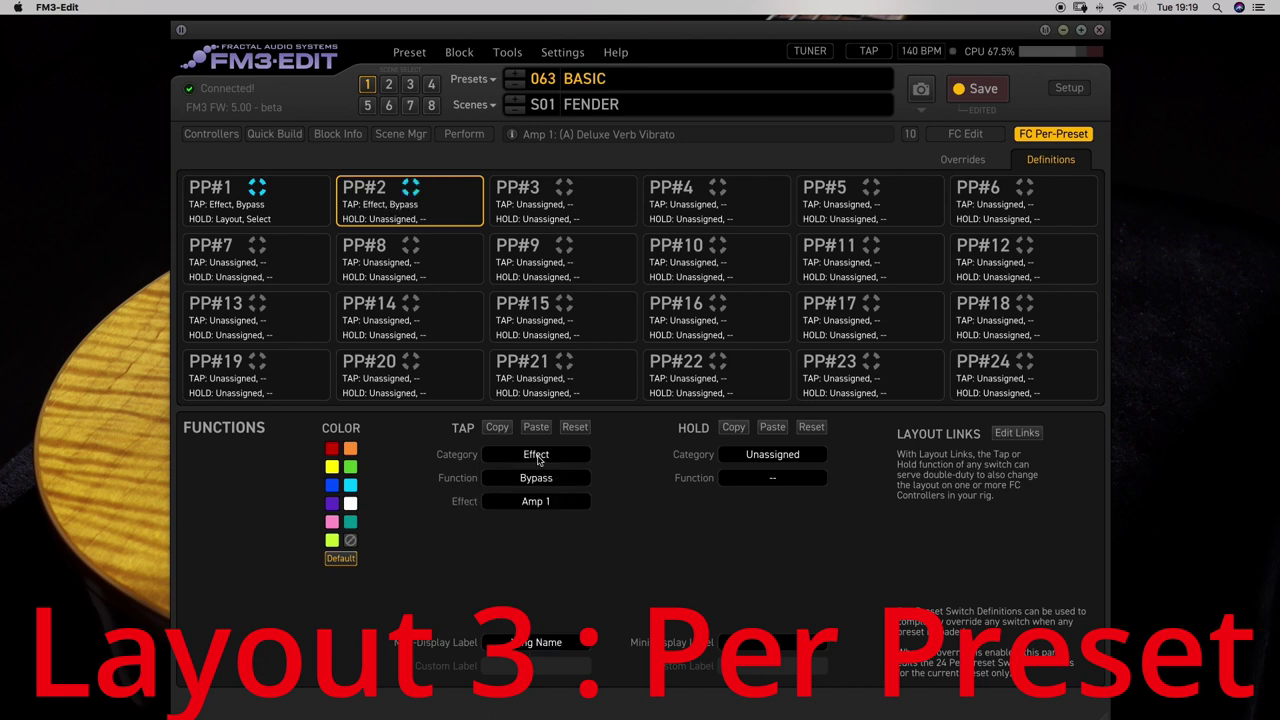
{"action": "left_click", "coordinate": [540, 503]}
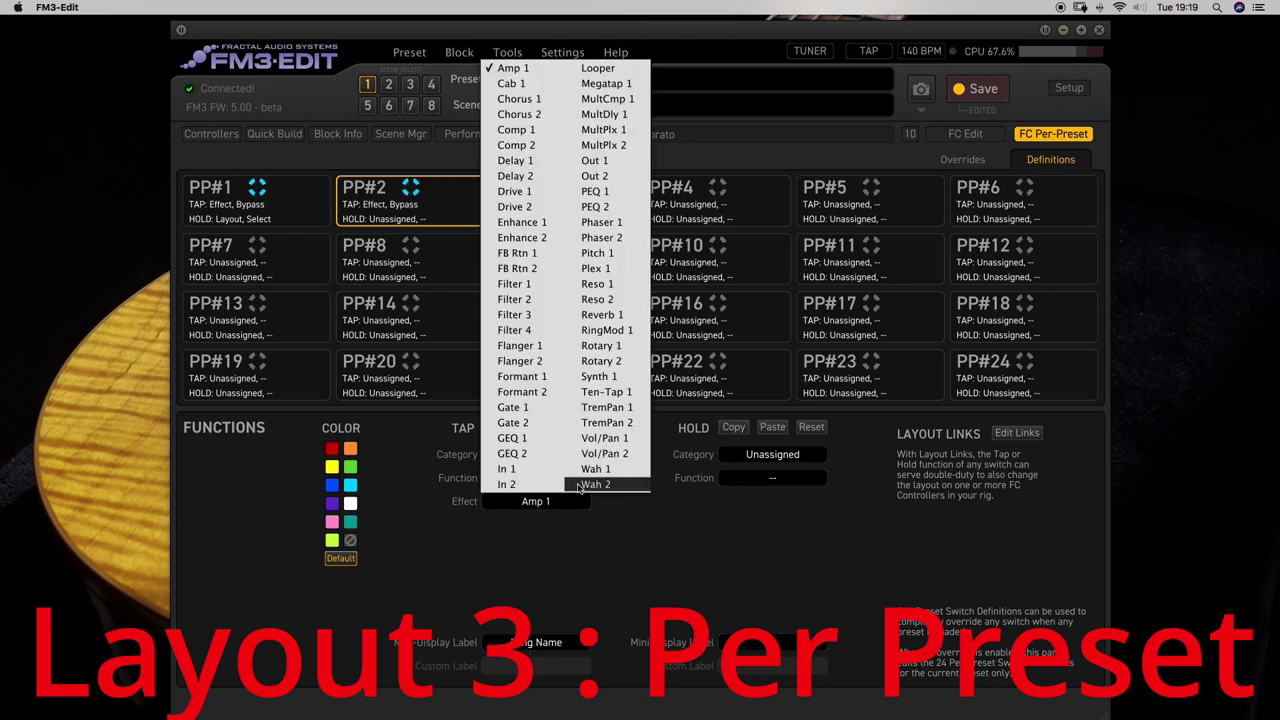
{"action": "left_click", "coordinate": [592, 316]}
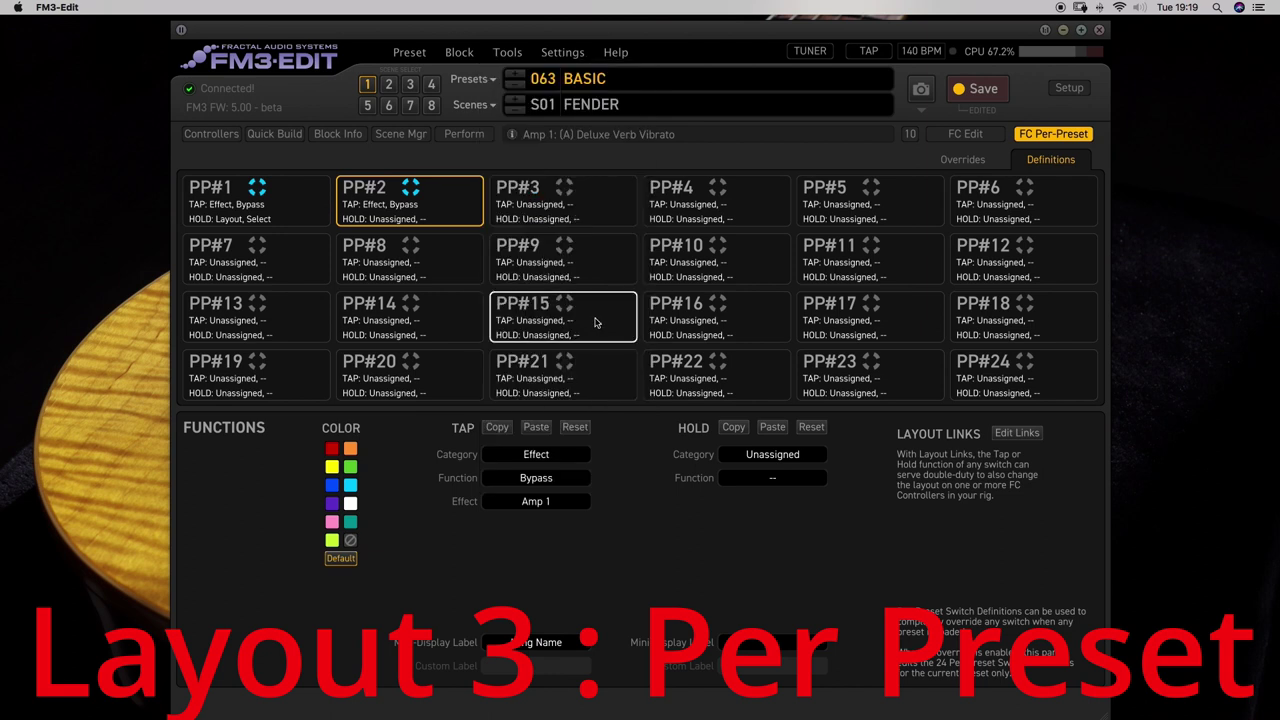
{"action": "left_click", "coordinate": [543, 642]}
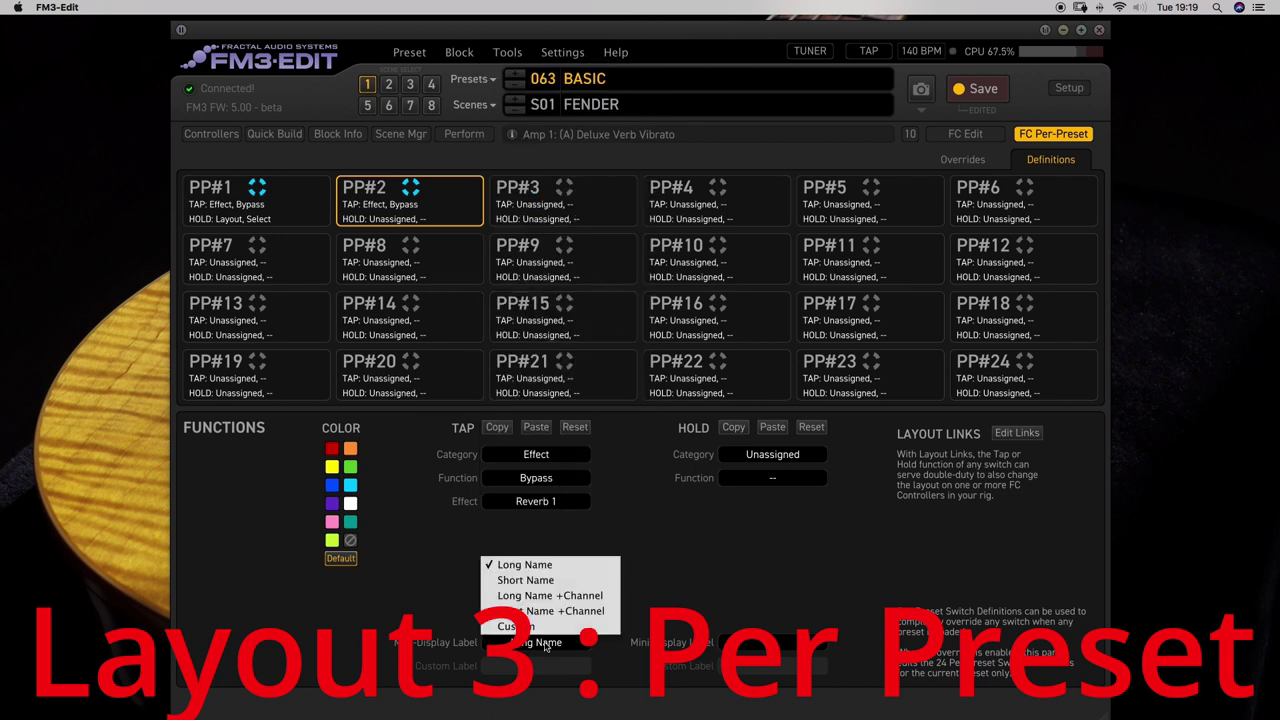
{"action": "left_click", "coordinate": [550, 587]}
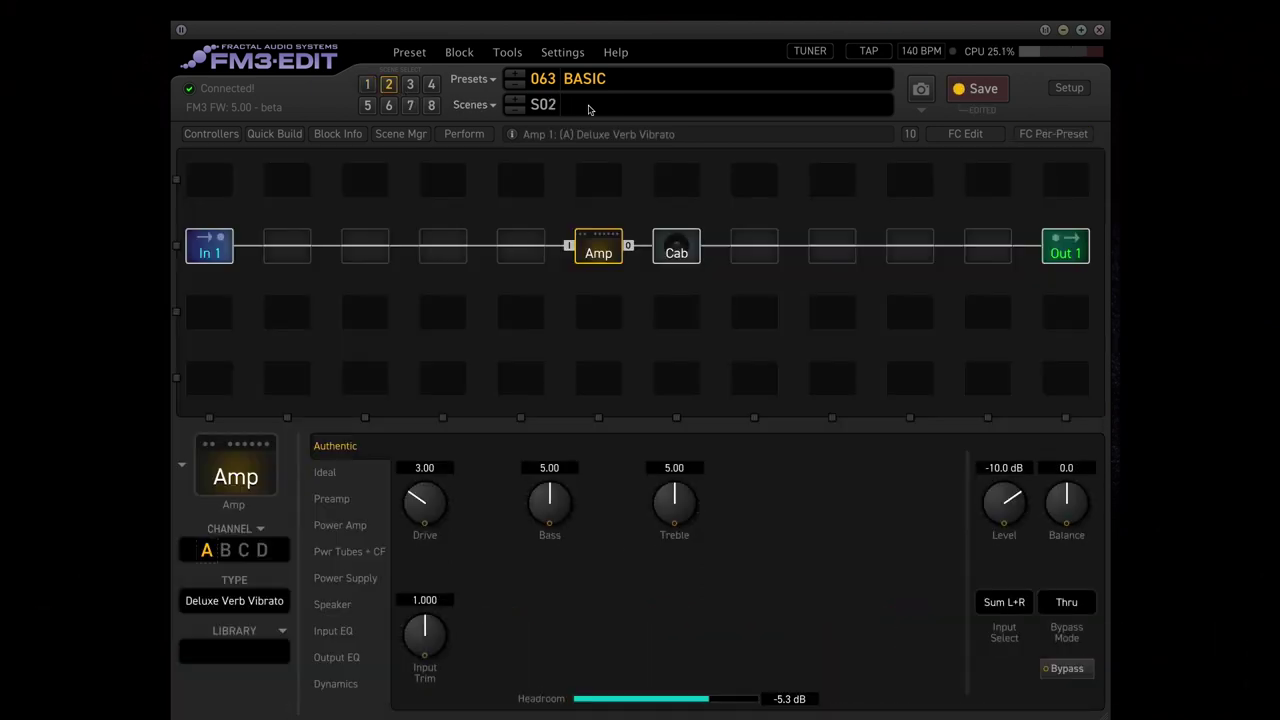
Step: Rename scene 2 to MESA and switch its amp to channel B
{"action": "left_click", "coordinate": [604, 102]}
{"action": "type", "text": "ME"}
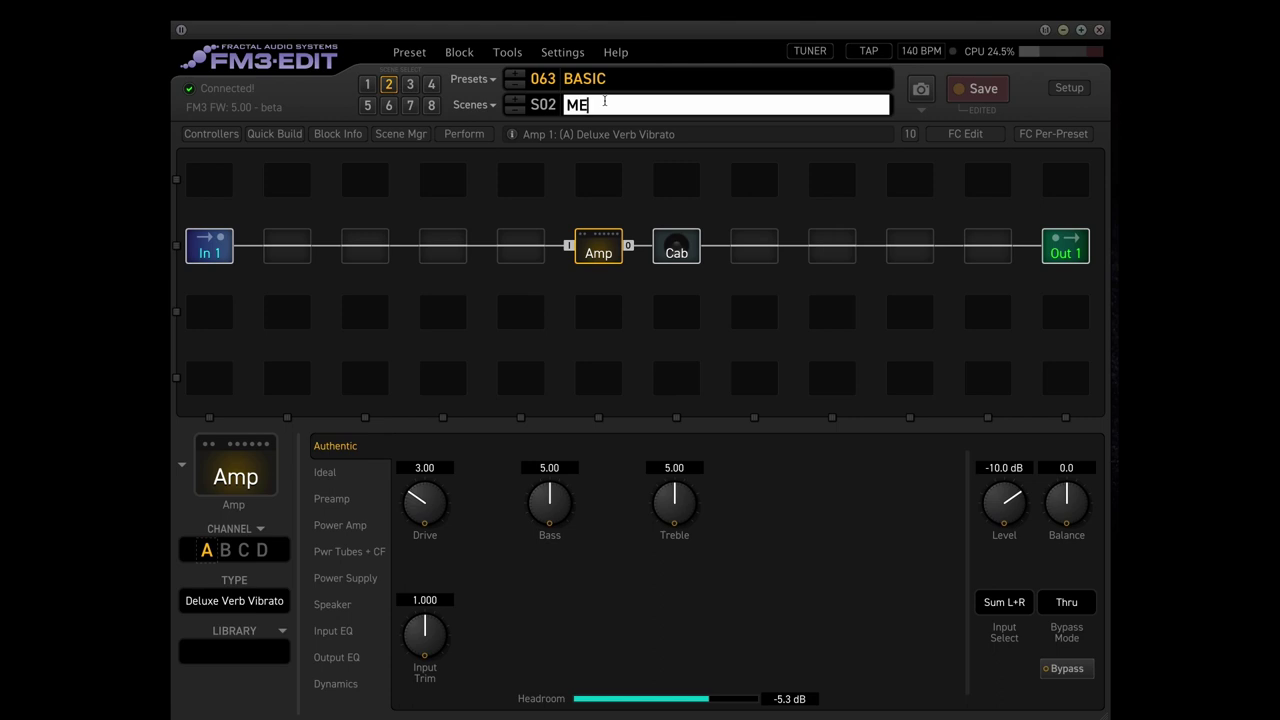
{"action": "type", "text": "SA"}
{"action": "key", "text": "Return"}
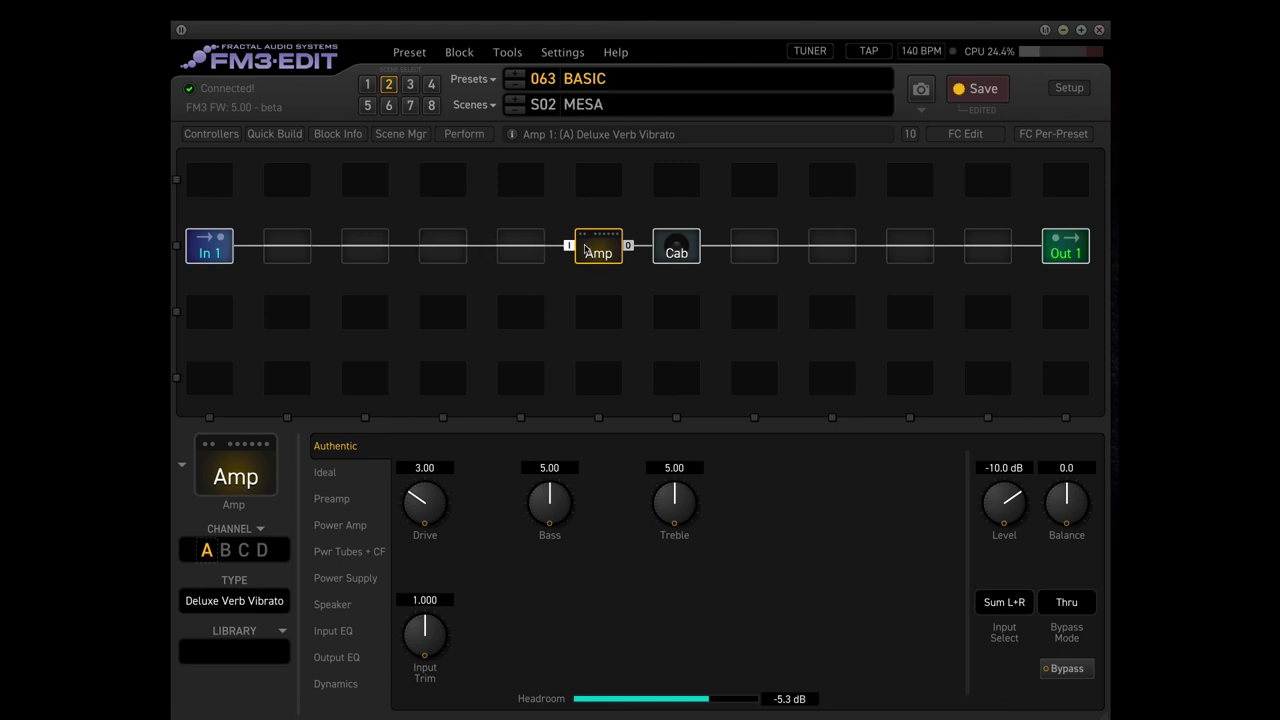
{"action": "left_click", "coordinate": [225, 550]}
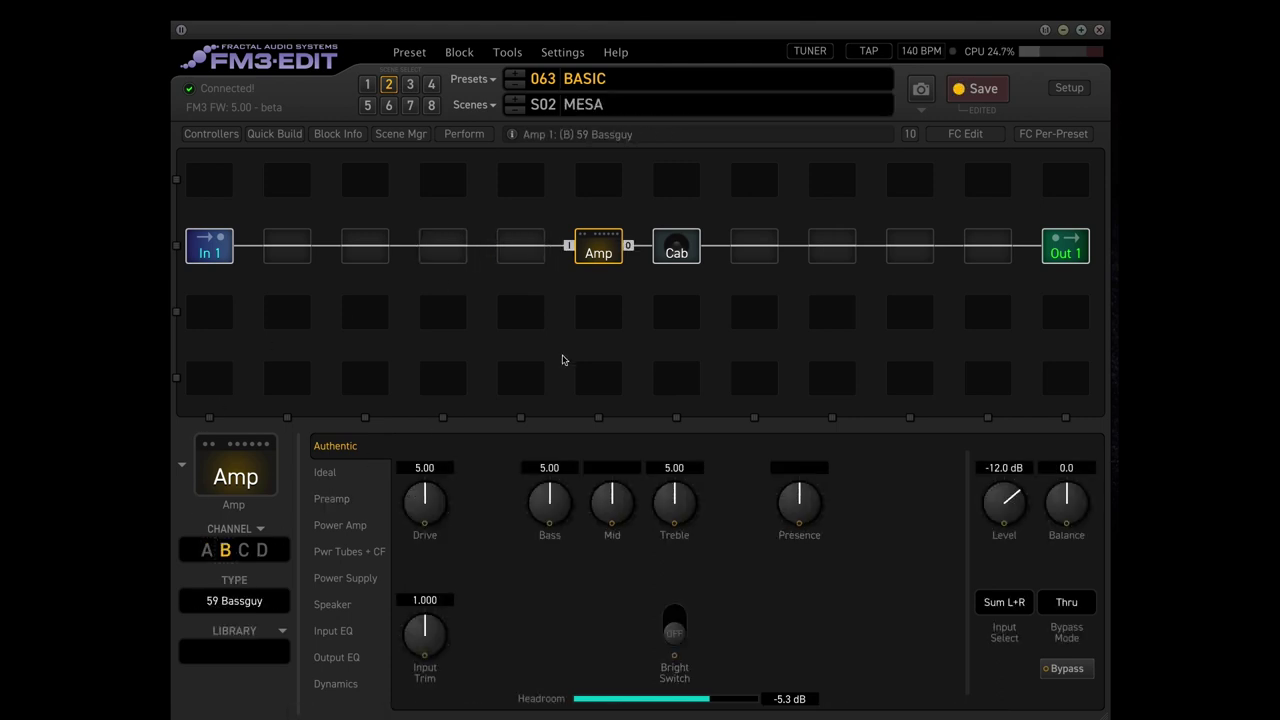
Step: Search the amp models and set channel B to USA JP IIC+ Yellow Shred
{"action": "left_click", "coordinate": [676, 248]}
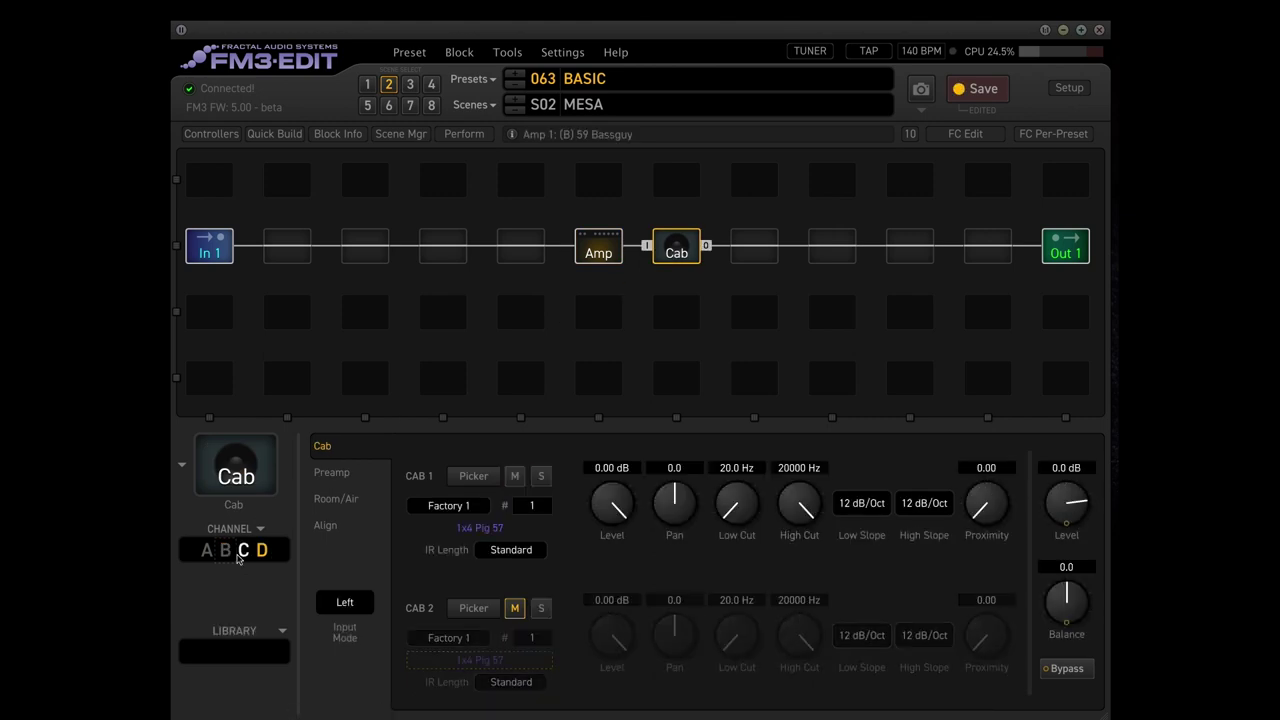
{"action": "left_click", "coordinate": [600, 252]}
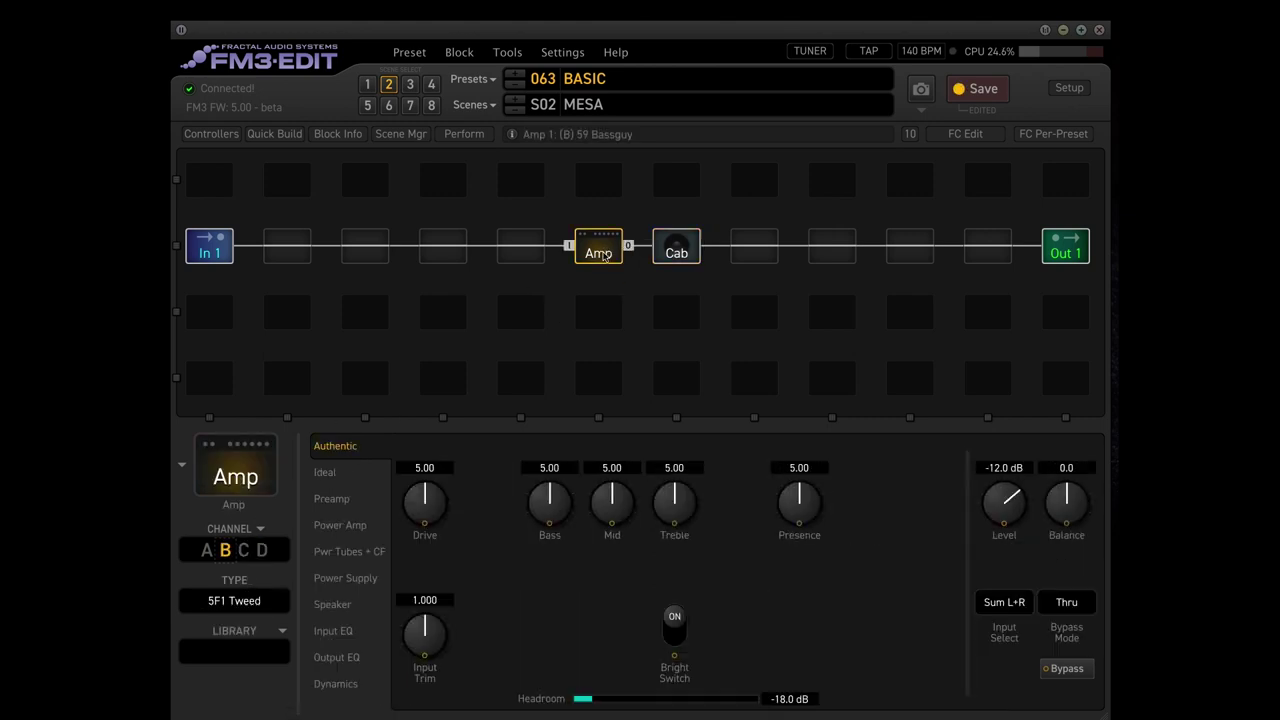
{"action": "left_click", "coordinate": [236, 602]}
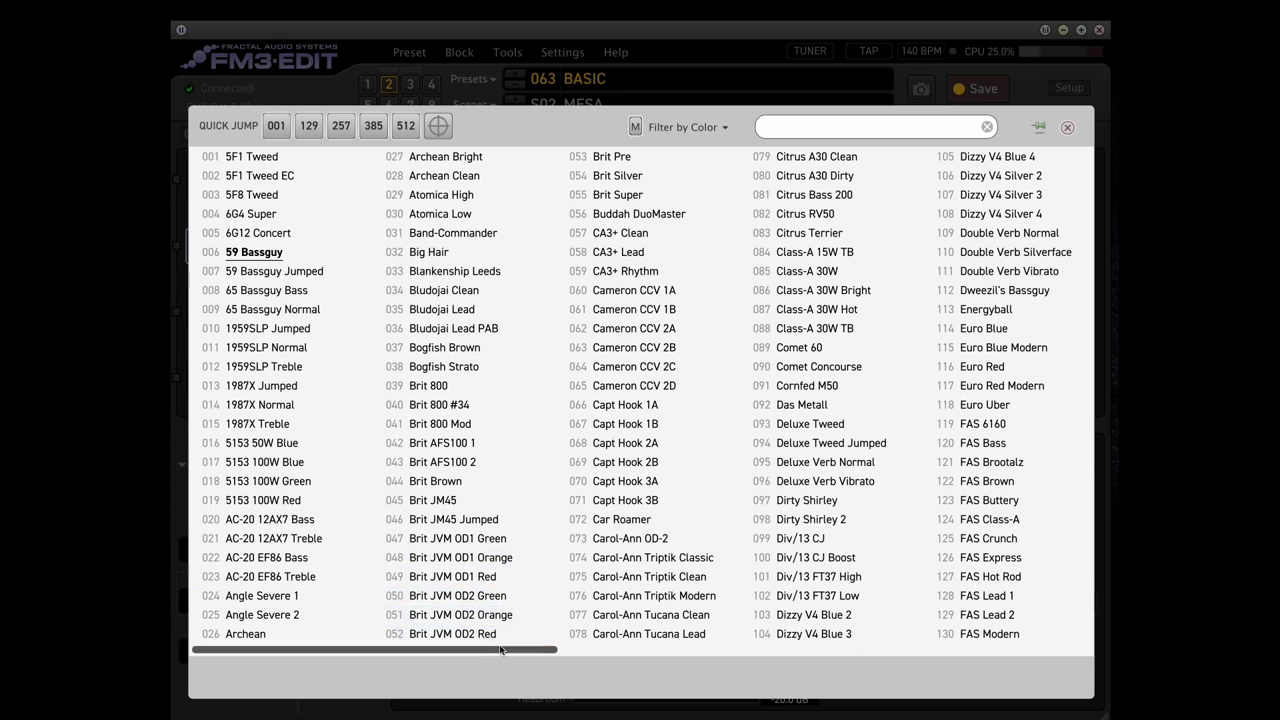
{"action": "left_click", "coordinate": [799, 127]}
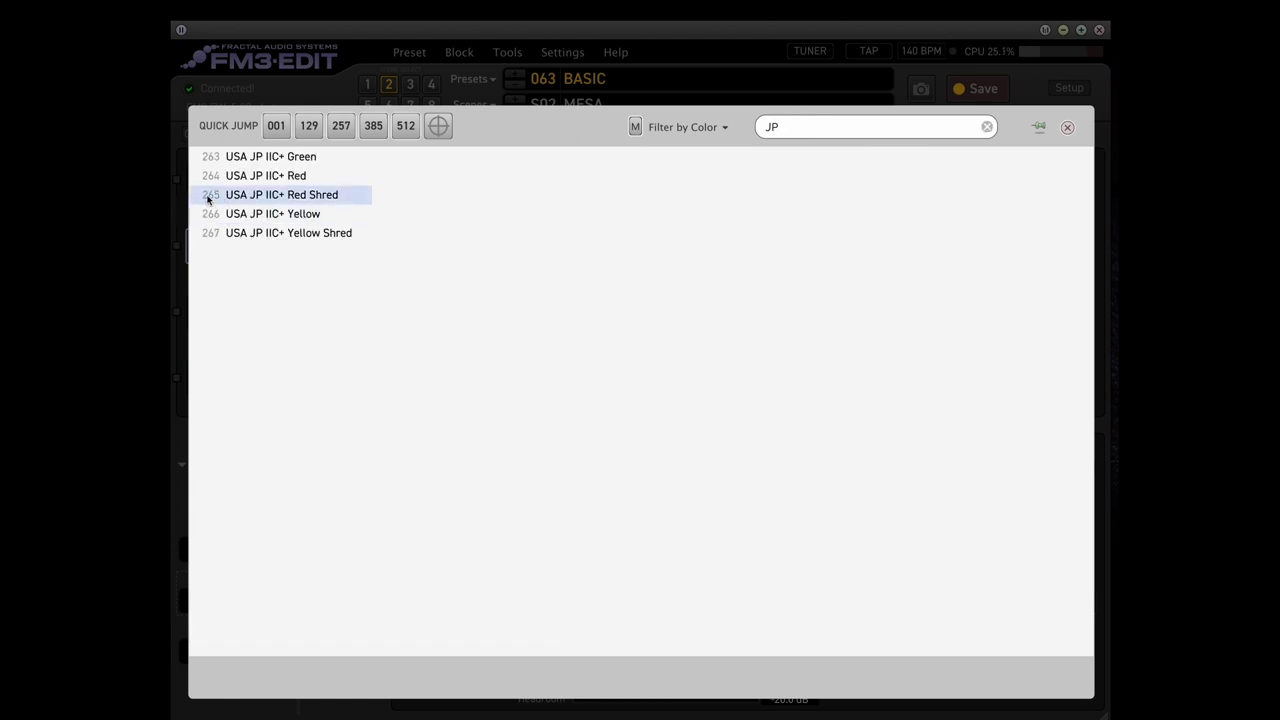
{"action": "left_click", "coordinate": [267, 233]}
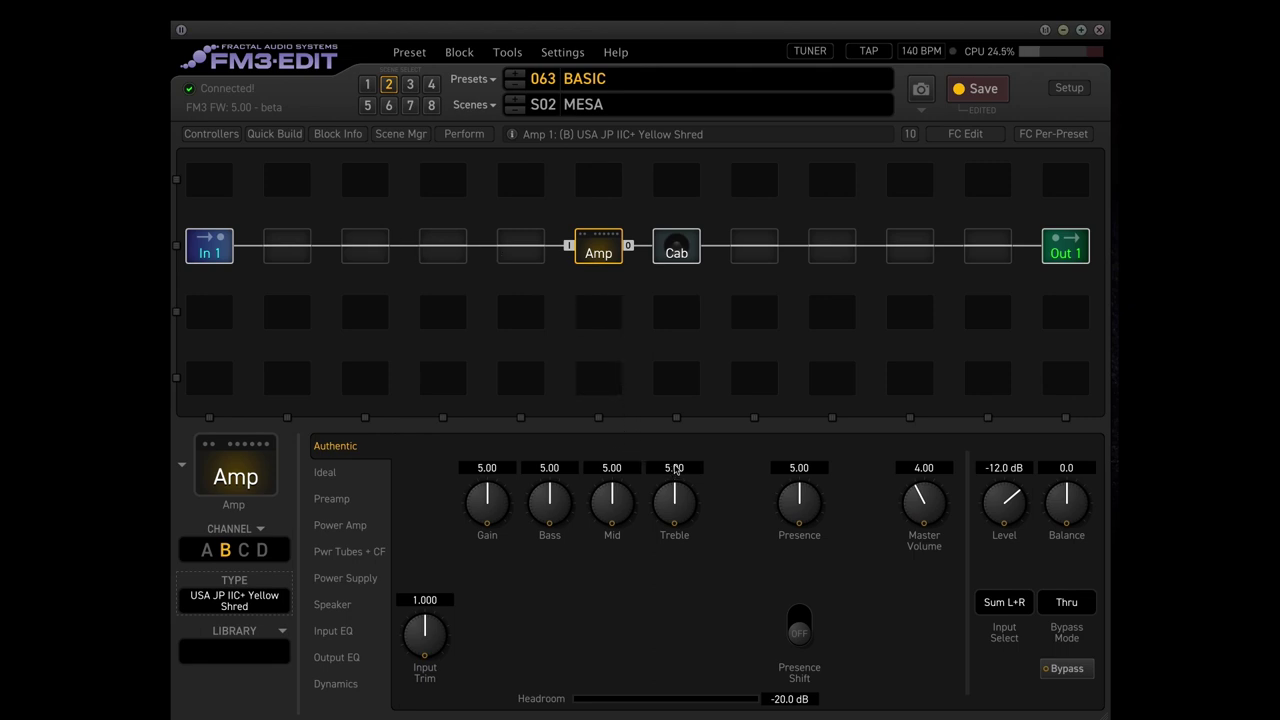
Step: Set the first cab to Factory 2 bank, IR 1005, at Ultra-Res
{"action": "left_click", "coordinate": [675, 249]}
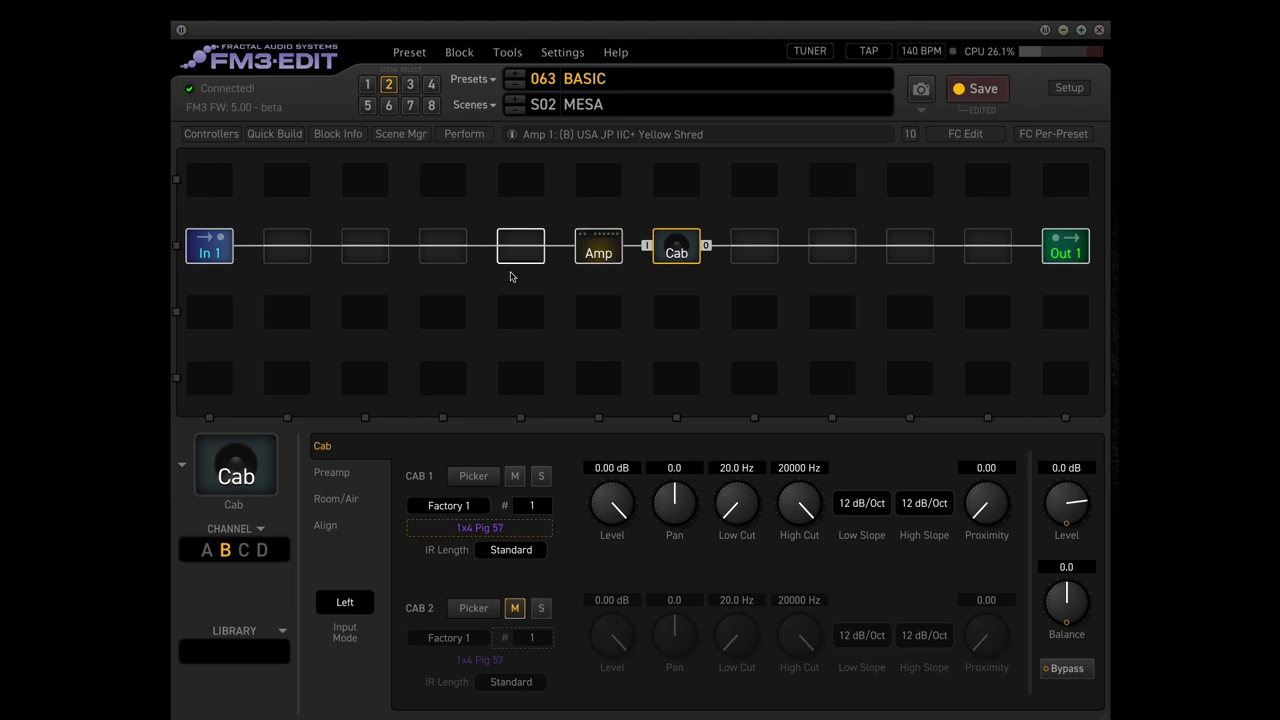
{"action": "left_click", "coordinate": [472, 506]}
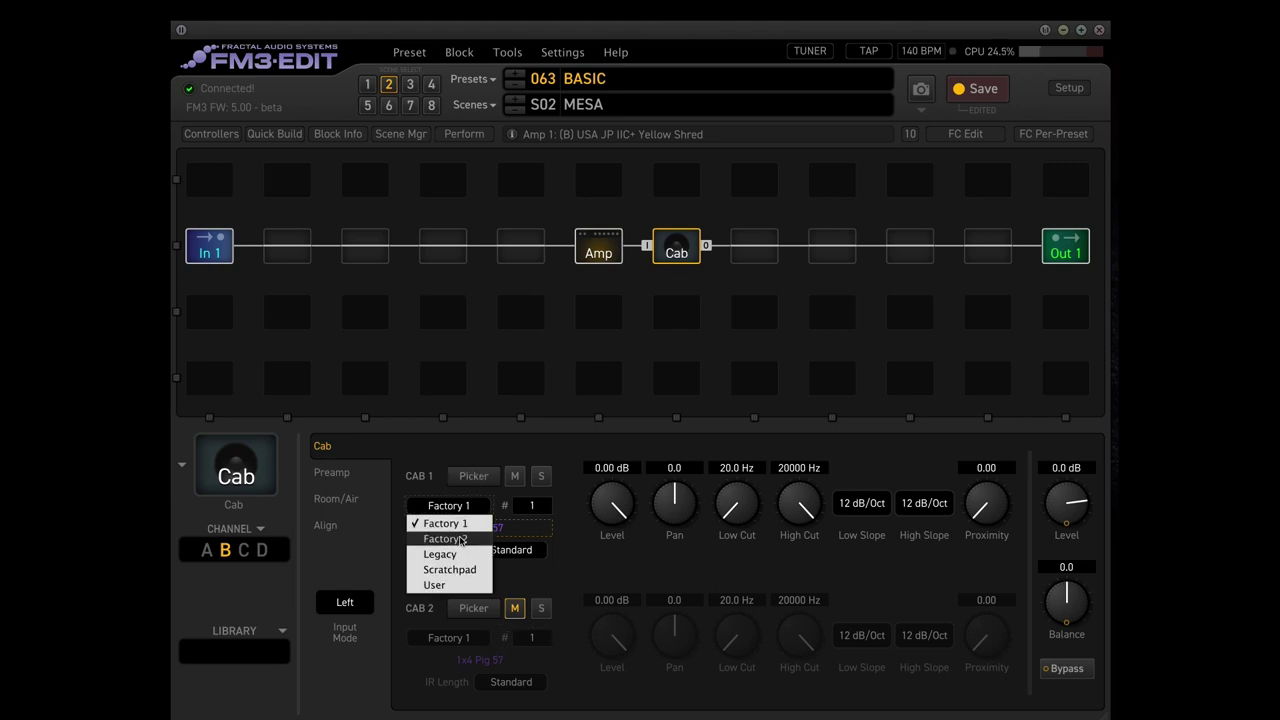
{"action": "left_click", "coordinate": [462, 538]}
{"action": "left_click", "coordinate": [538, 507]}
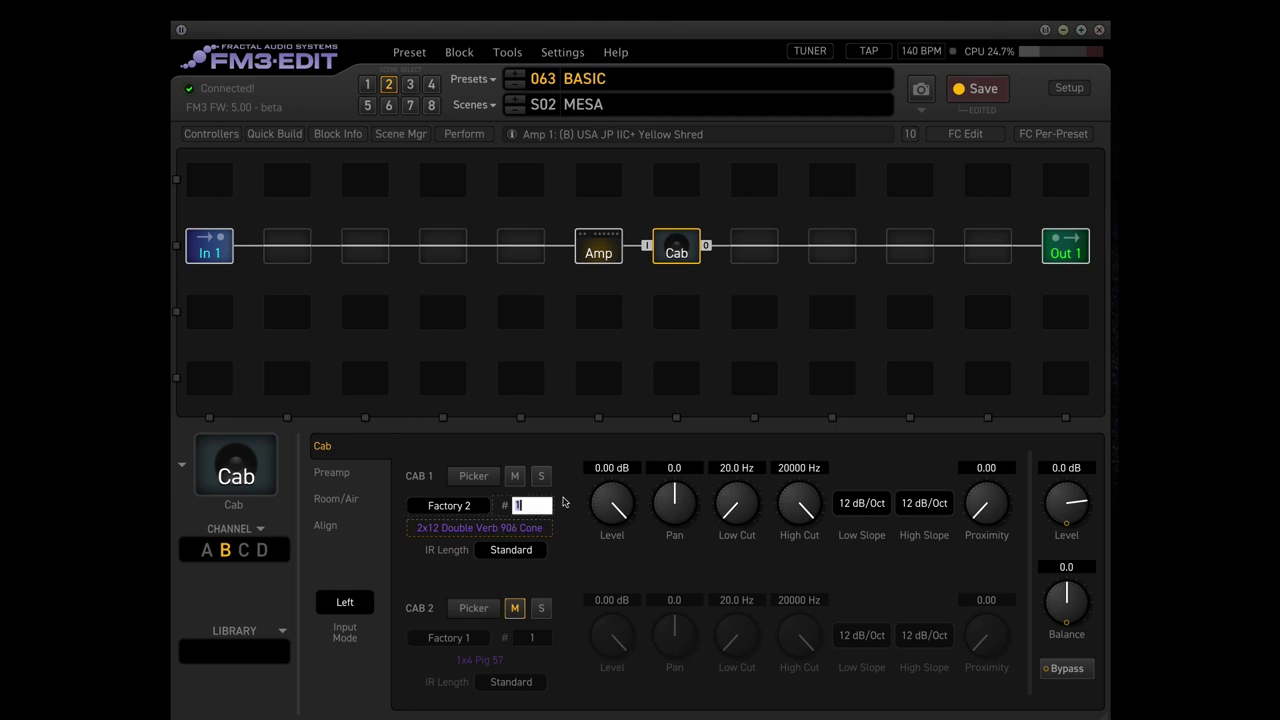
{"action": "type", "text": "1005"}
{"action": "key", "text": "Return"}
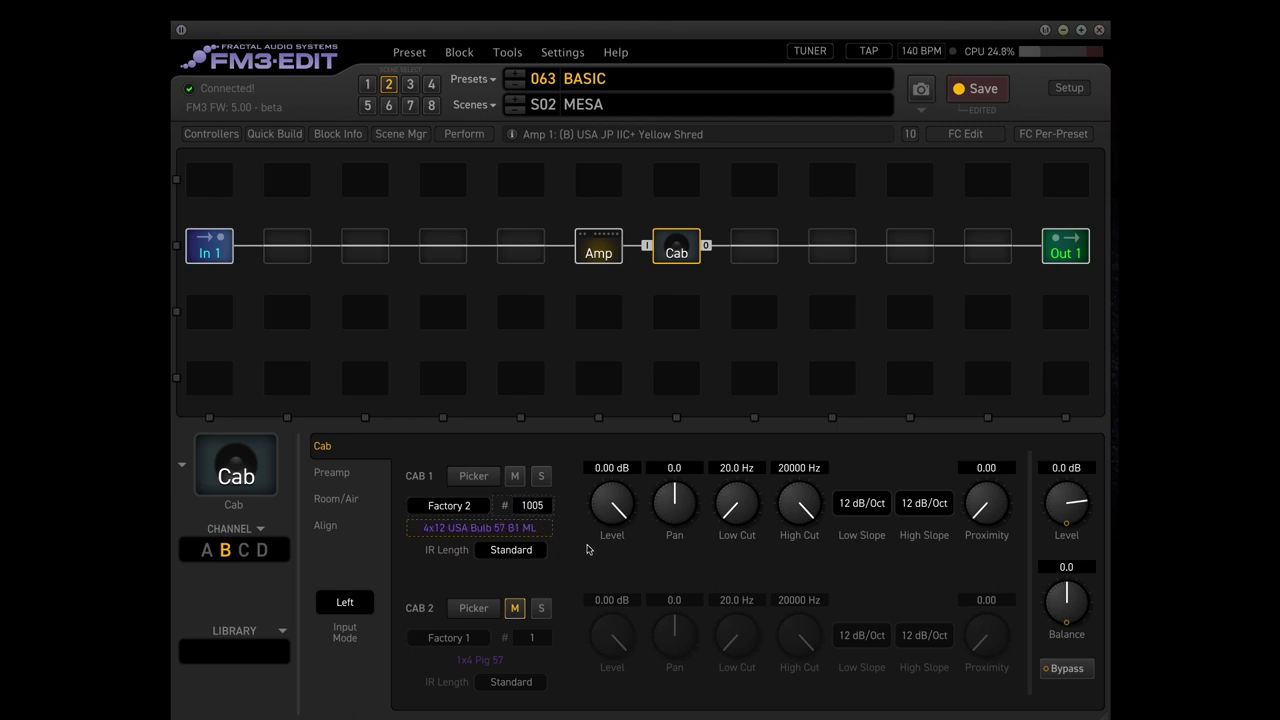
{"action": "left_click", "coordinate": [503, 559]}
{"action": "left_click", "coordinate": [512, 584]}
Step: Set the second cab to Factory 2 bank, IR 1006, Ultra-Res, and unmute it
{"action": "left_click", "coordinate": [466, 638]}
{"action": "left_click", "coordinate": [450, 576]}
{"action": "left_click", "coordinate": [531, 641]}
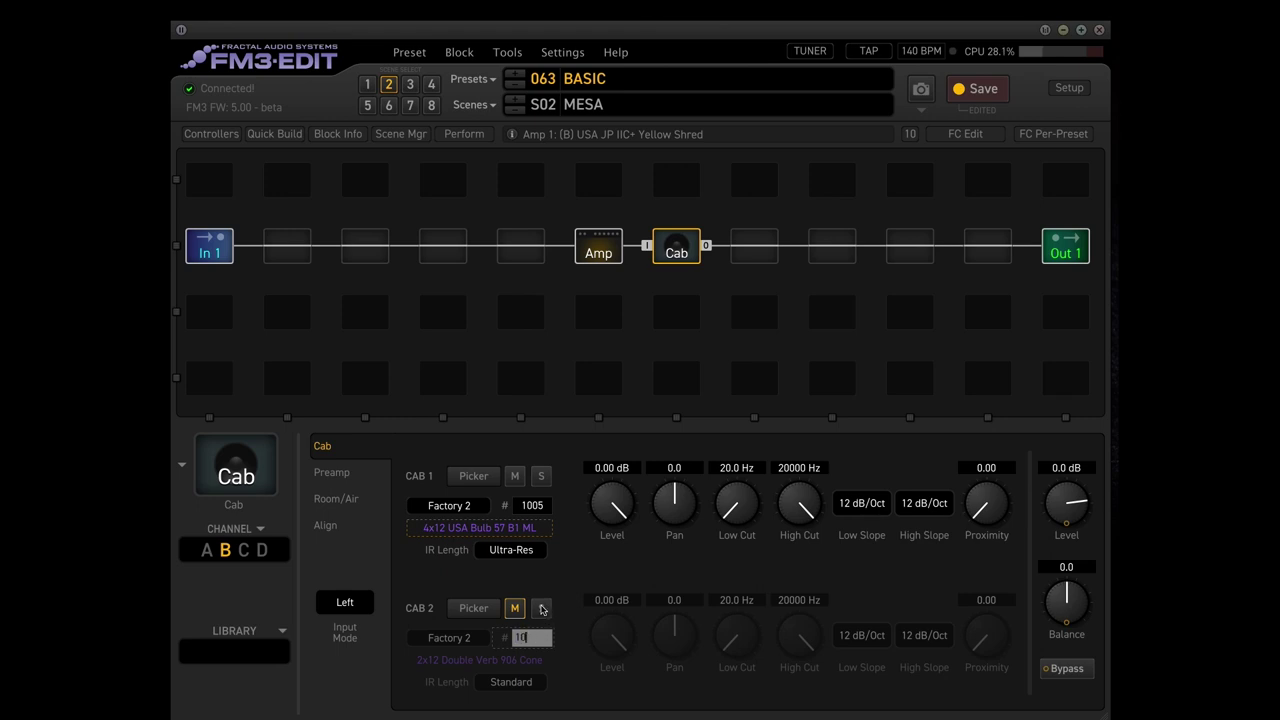
{"action": "key", "text": "Return"}
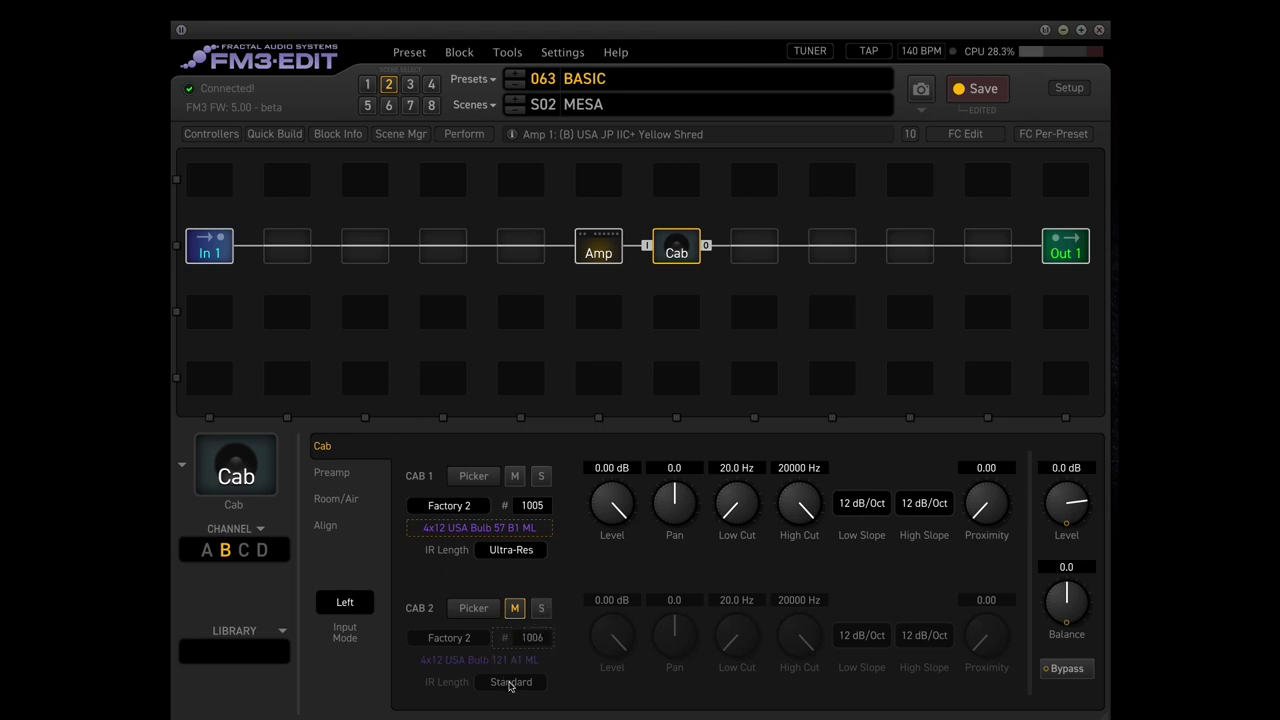
{"action": "left_click", "coordinate": [510, 682]}
{"action": "left_click", "coordinate": [520, 662]}
{"action": "left_click", "coordinate": [520, 610]}
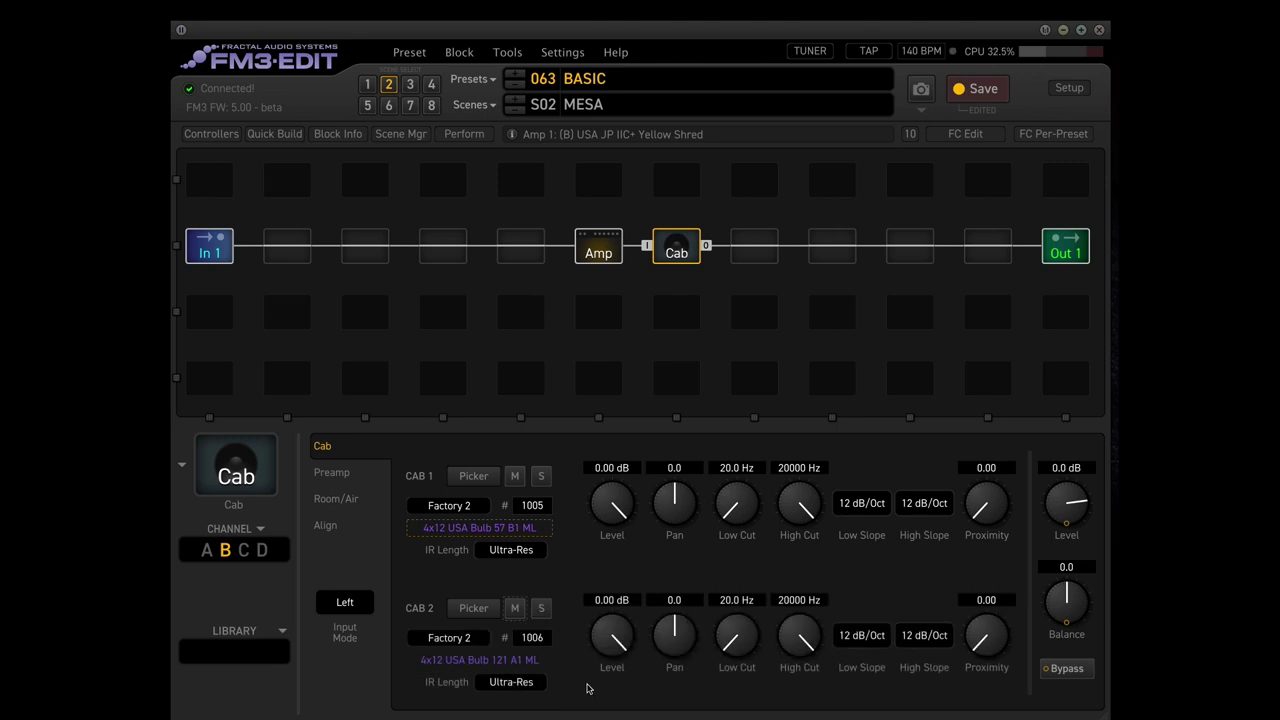
Step: Set the cab's preamp Low Cut to 100 Hz on channel B
{"action": "left_click", "coordinate": [331, 472]}
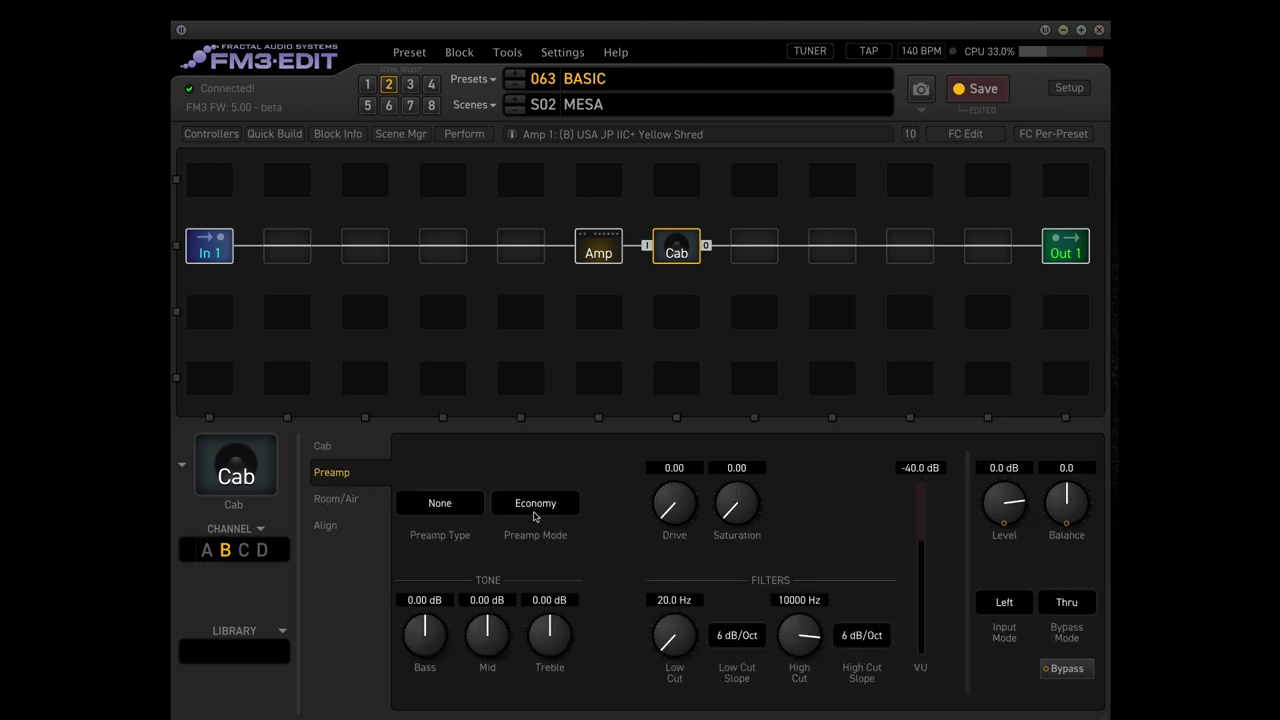
{"action": "double_click", "coordinate": [662, 600]}
{"action": "type", "text": "100"}
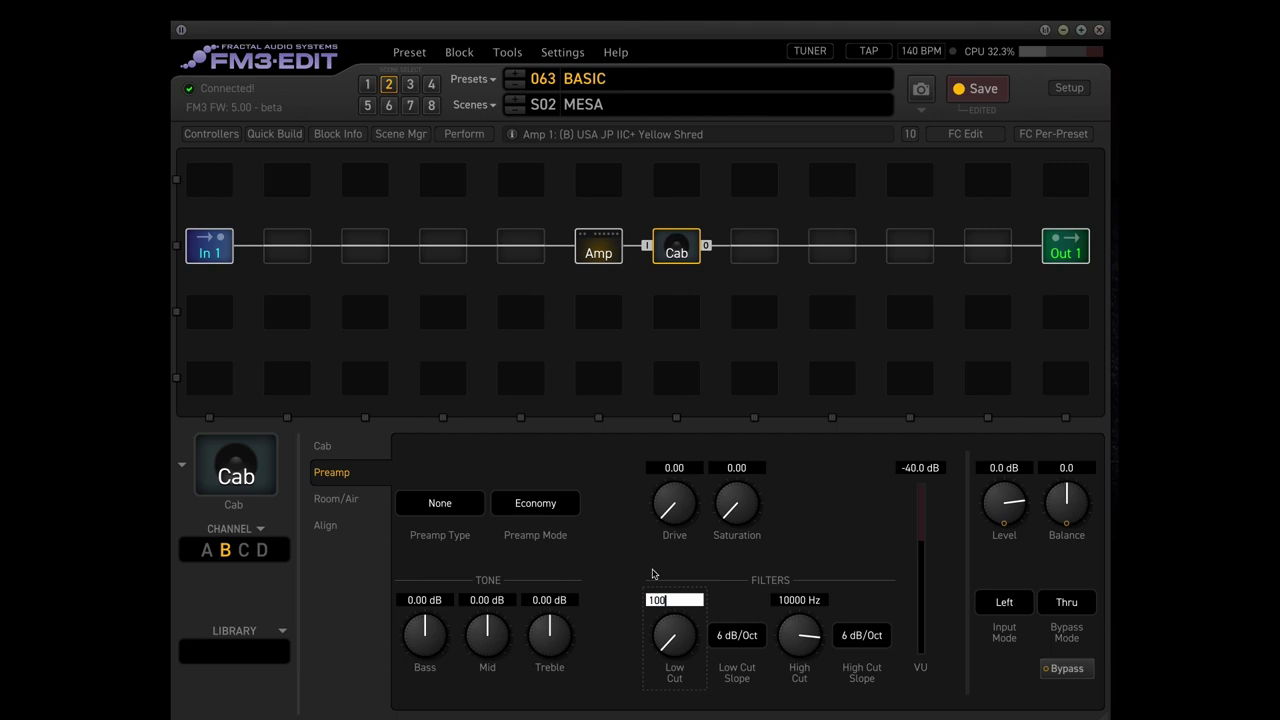
{"action": "key", "text": "Return"}
{"action": "left_click", "coordinate": [326, 446]}
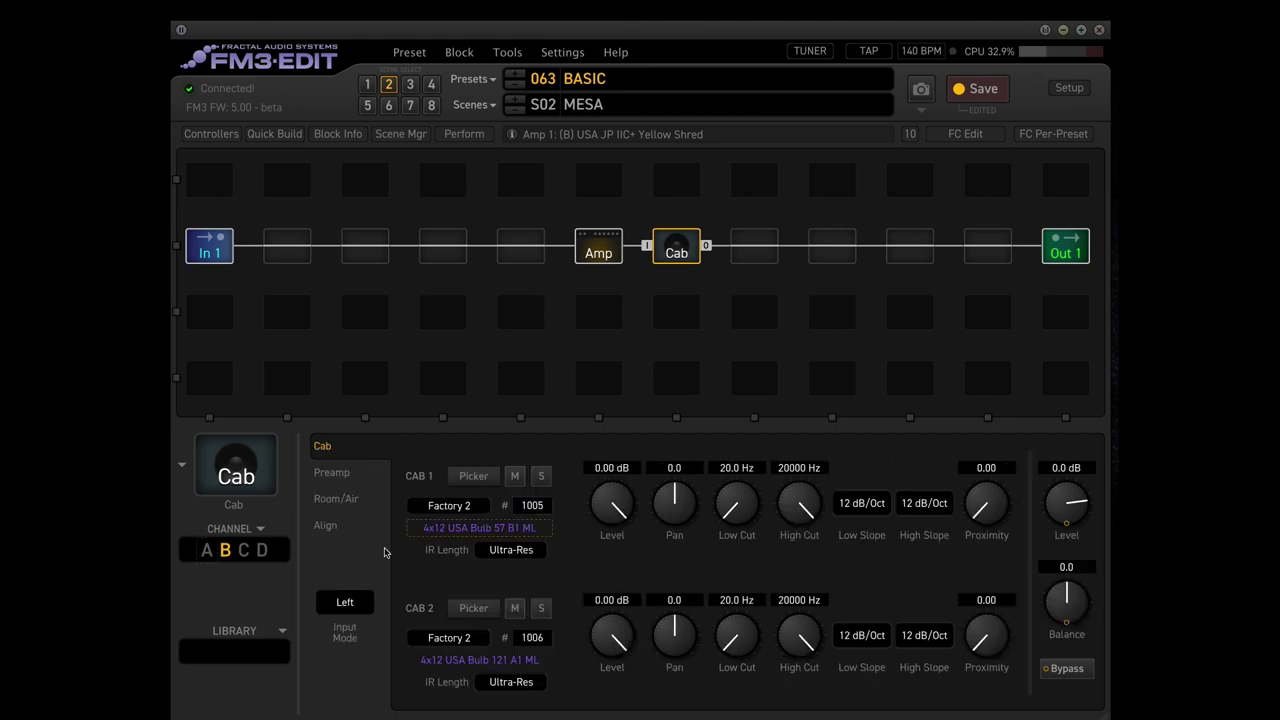
Step: Raise the amp's Treble to 7.00
{"action": "left_click", "coordinate": [598, 250]}
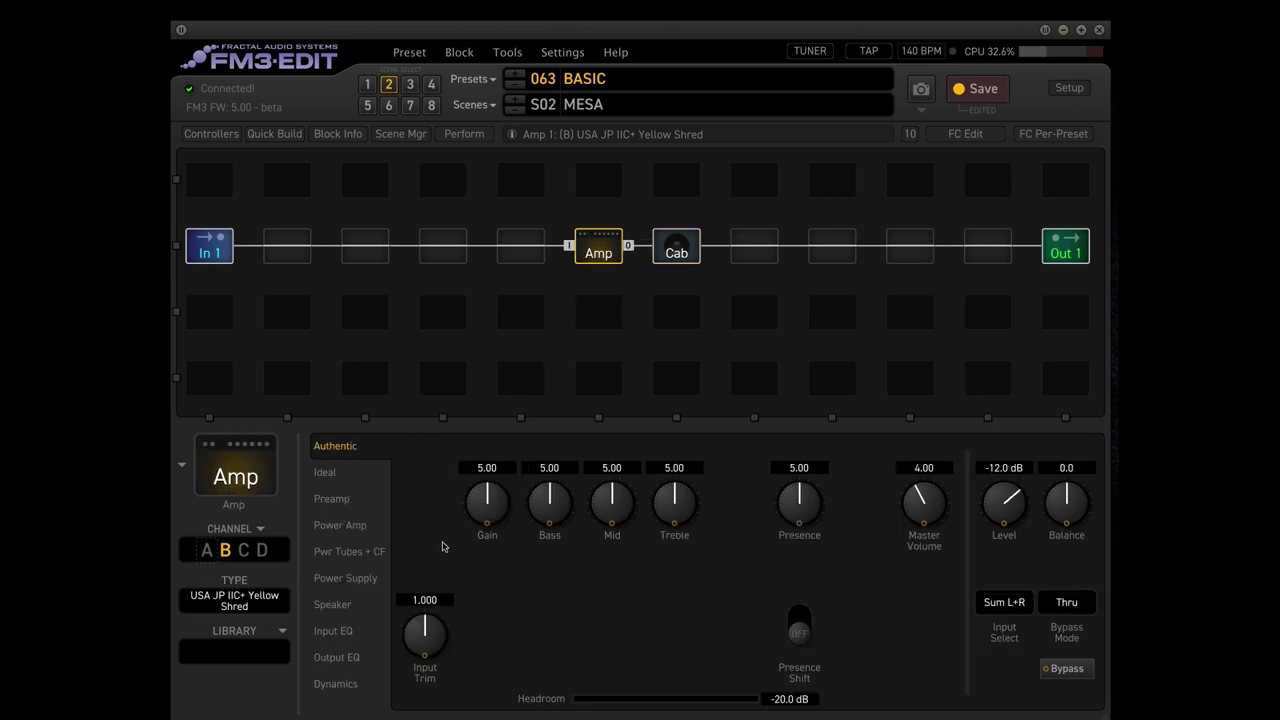
{"action": "left_click", "coordinate": [678, 472]}
{"action": "type", "text": "7"}
{"action": "key", "text": "Return"}
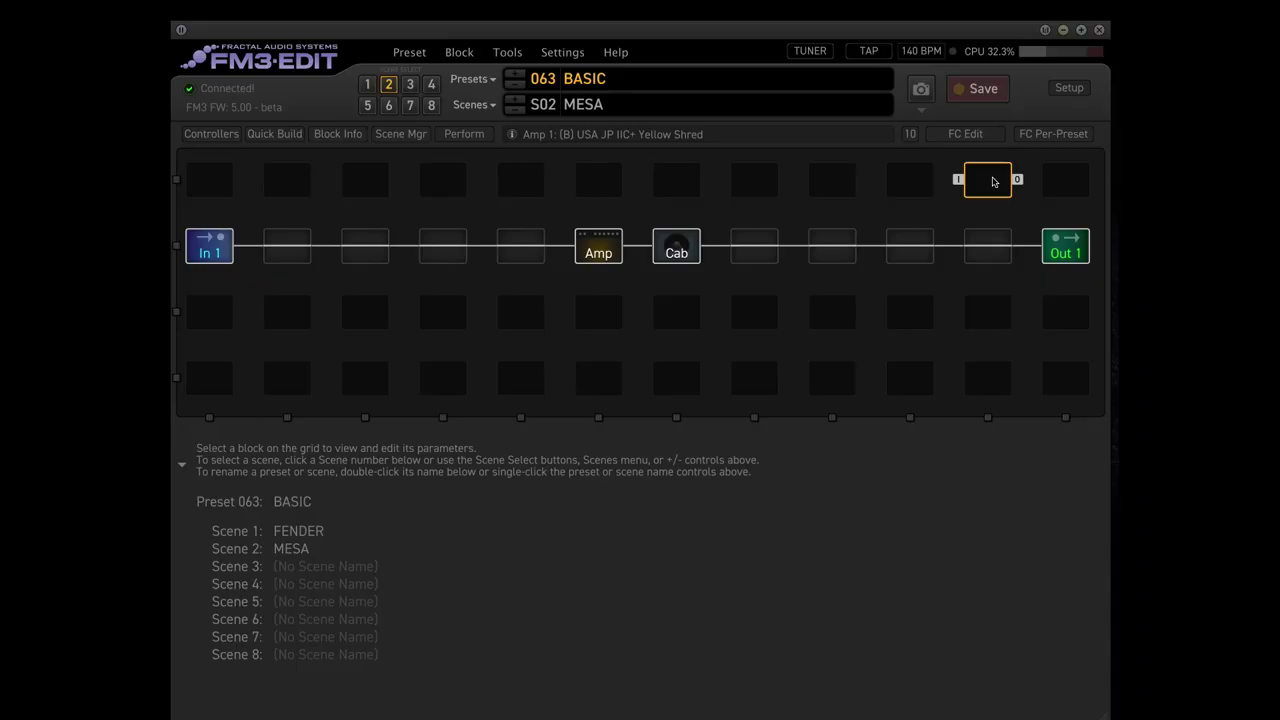
Step: Insert a Delay block in the top row, fed from the main chain and cabled to Out 1
{"action": "right_click", "coordinate": [993, 181]}
{"action": "mouse_move", "coordinate": [929, 304]}
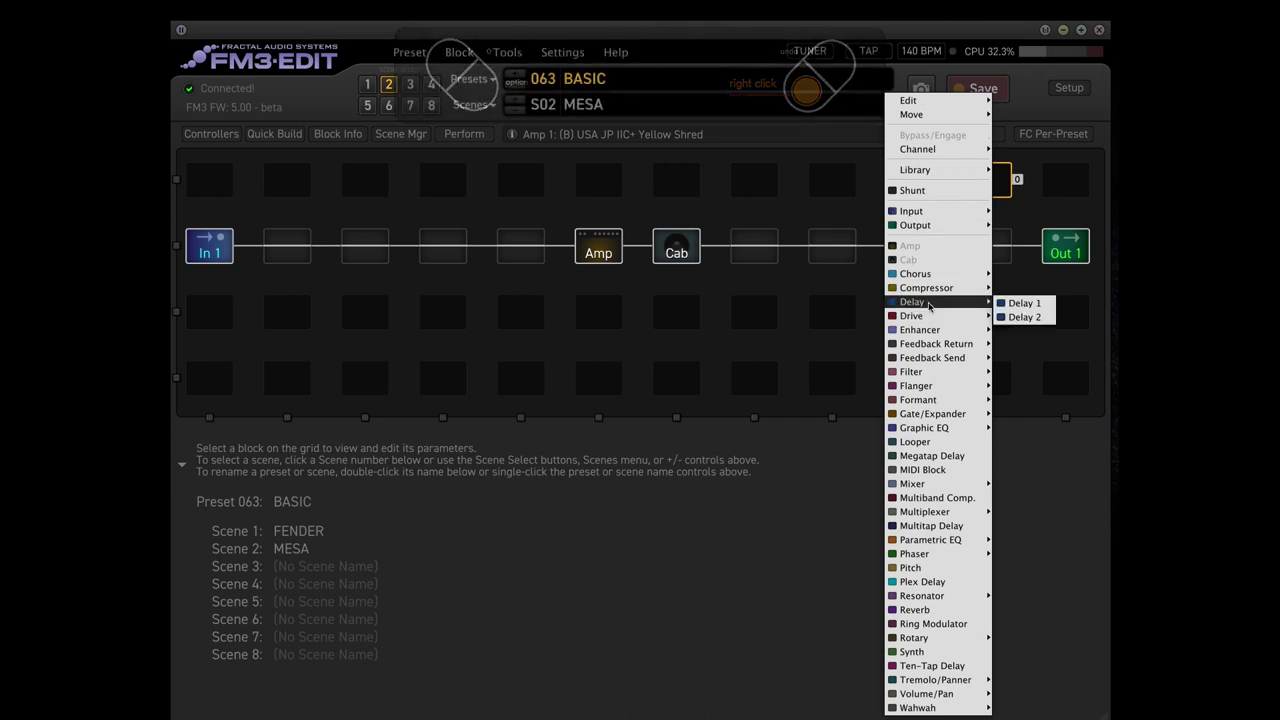
{"action": "left_click", "coordinate": [1024, 317]}
{"action": "left_click", "coordinate": [940, 246]}
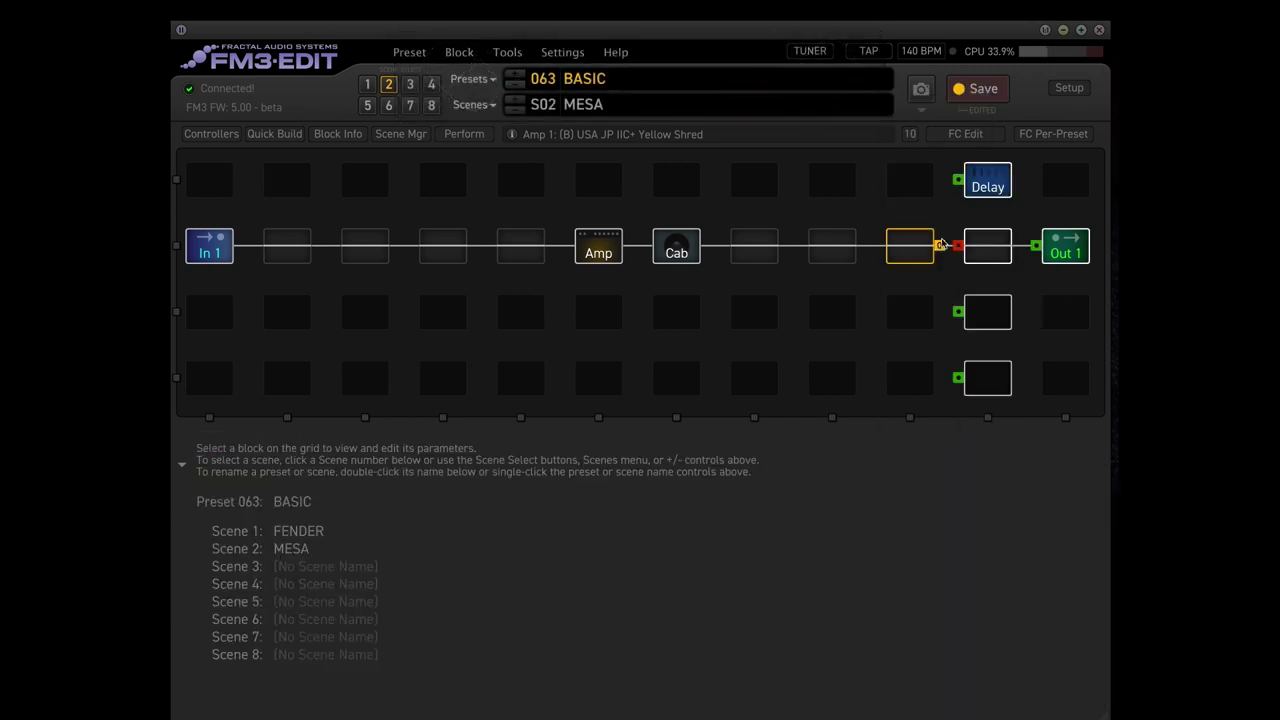
{"action": "left_click_drag", "start_coordinate": [940, 245], "coordinate": [1037, 251]}
{"action": "left_click", "coordinate": [986, 318]}
Step: Insert a Reverb block in the third row, fed from the main chain and cabled to Out 1
{"action": "right_click", "coordinate": [985, 316]}
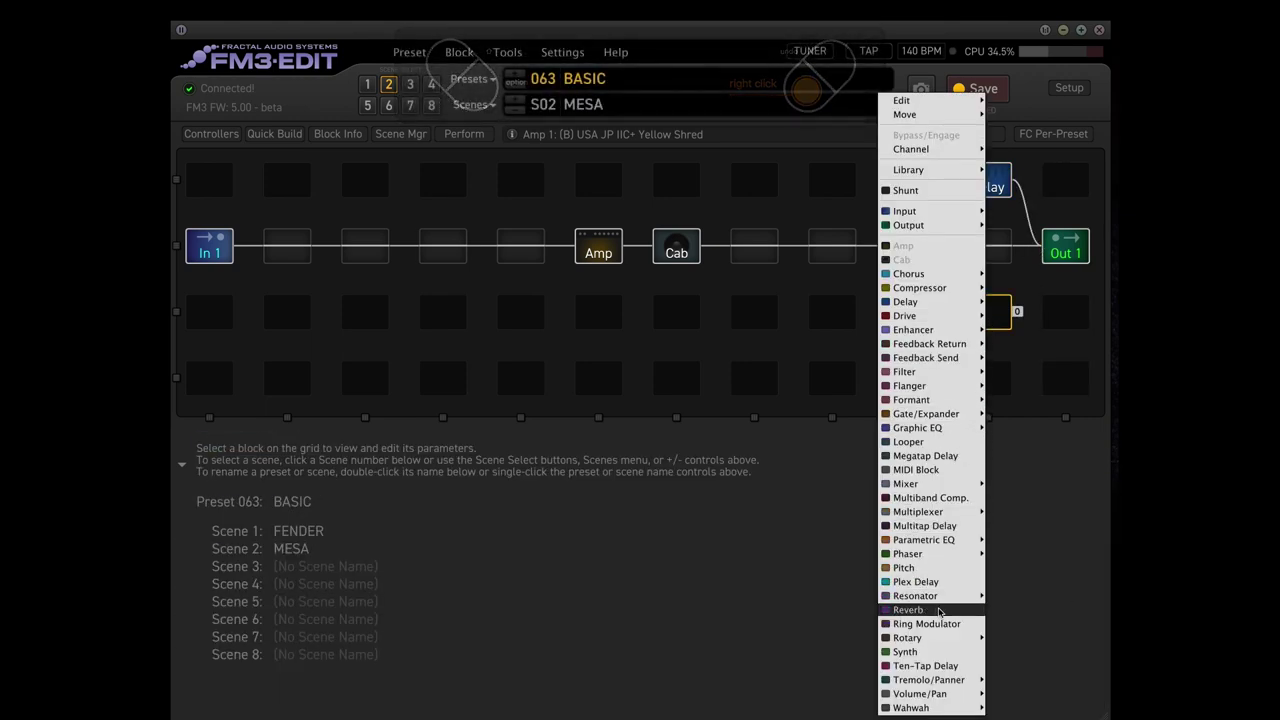
{"action": "left_click", "coordinate": [907, 610]}
{"action": "left_click_drag", "start_coordinate": [938, 246], "coordinate": [1040, 245]}
{"action": "left_click", "coordinate": [988, 183]}
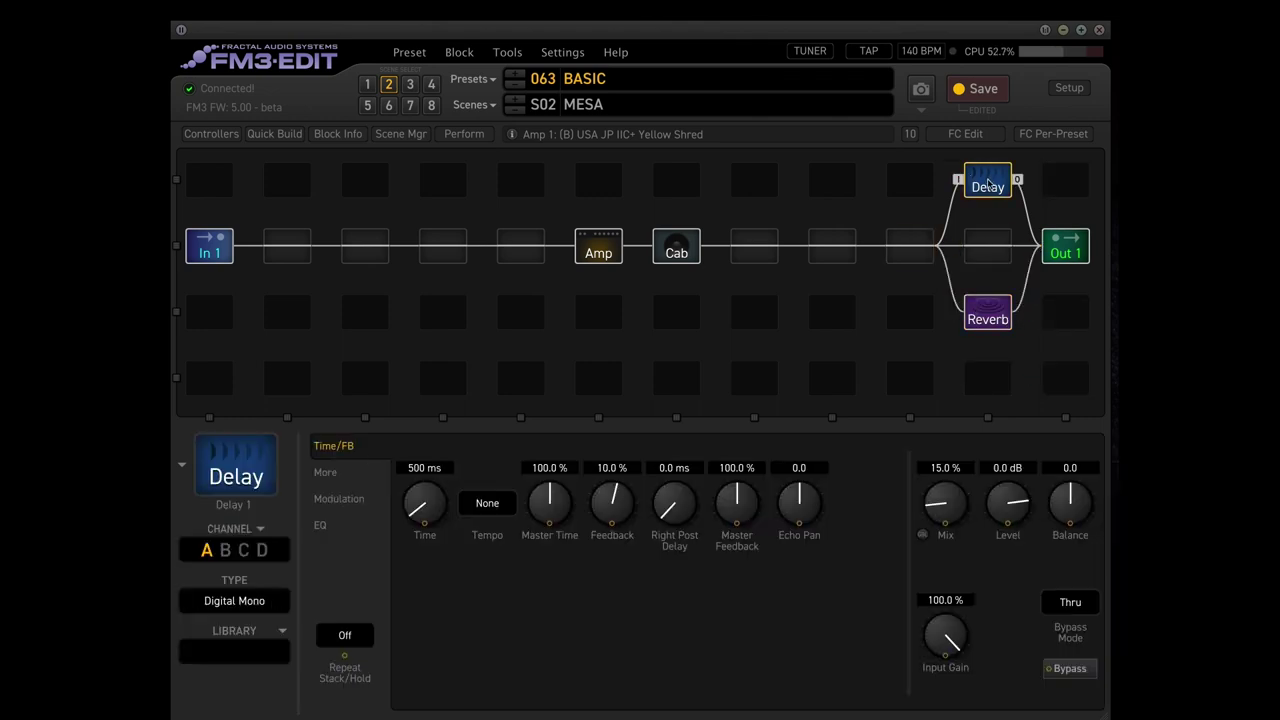
Step: Change the delay to Dual Delay with left tempo 1/8 and right tempo 1/4
{"action": "left_click", "coordinate": [255, 604]}
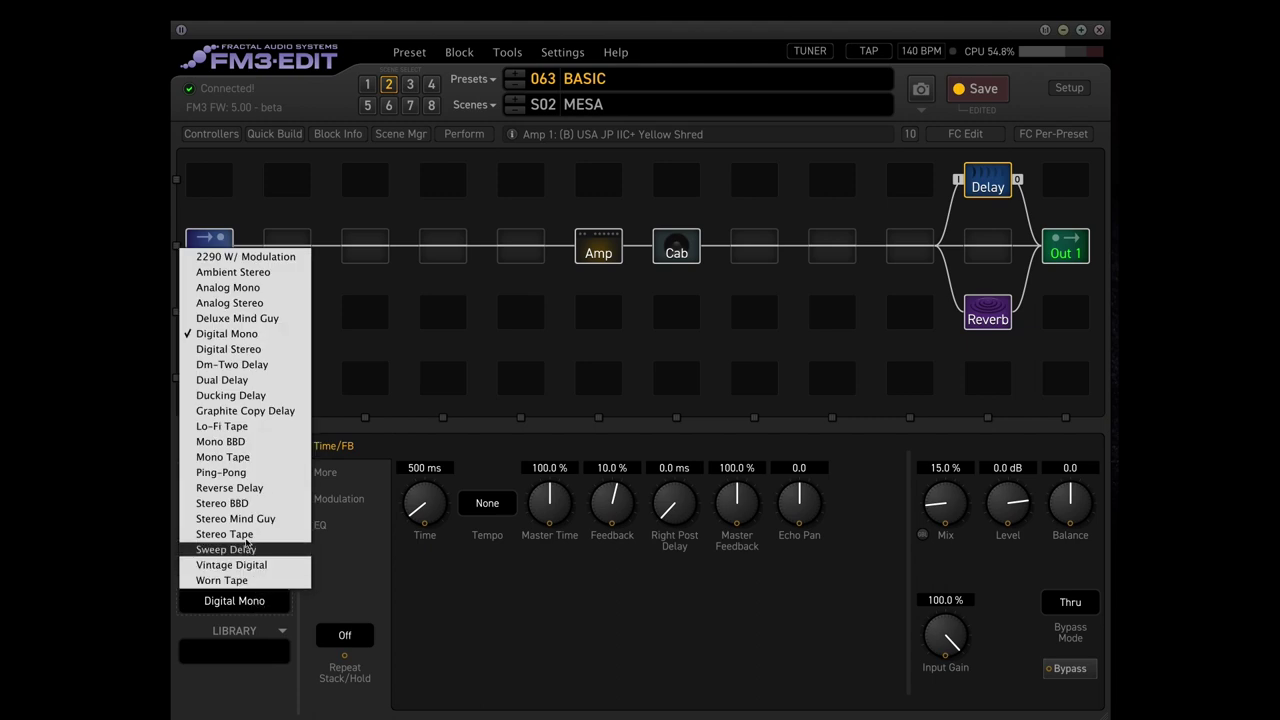
{"action": "left_click", "coordinate": [240, 381]}
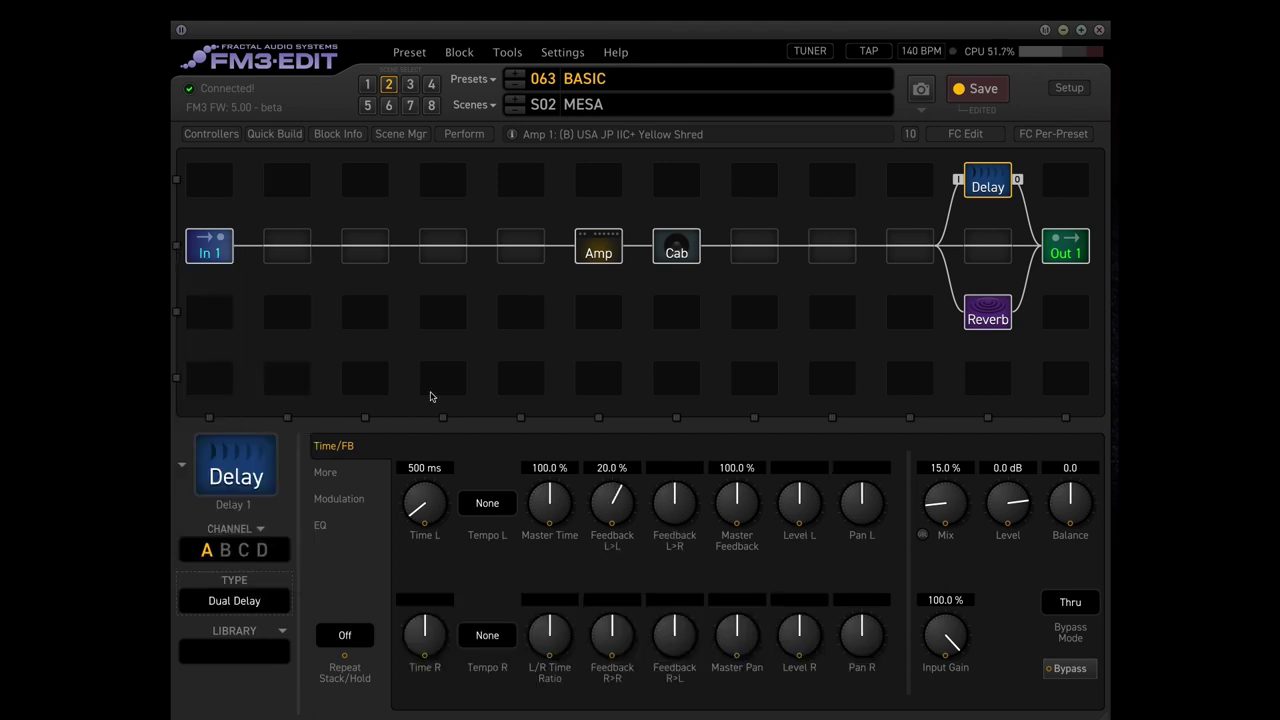
{"action": "left_click", "coordinate": [488, 506]}
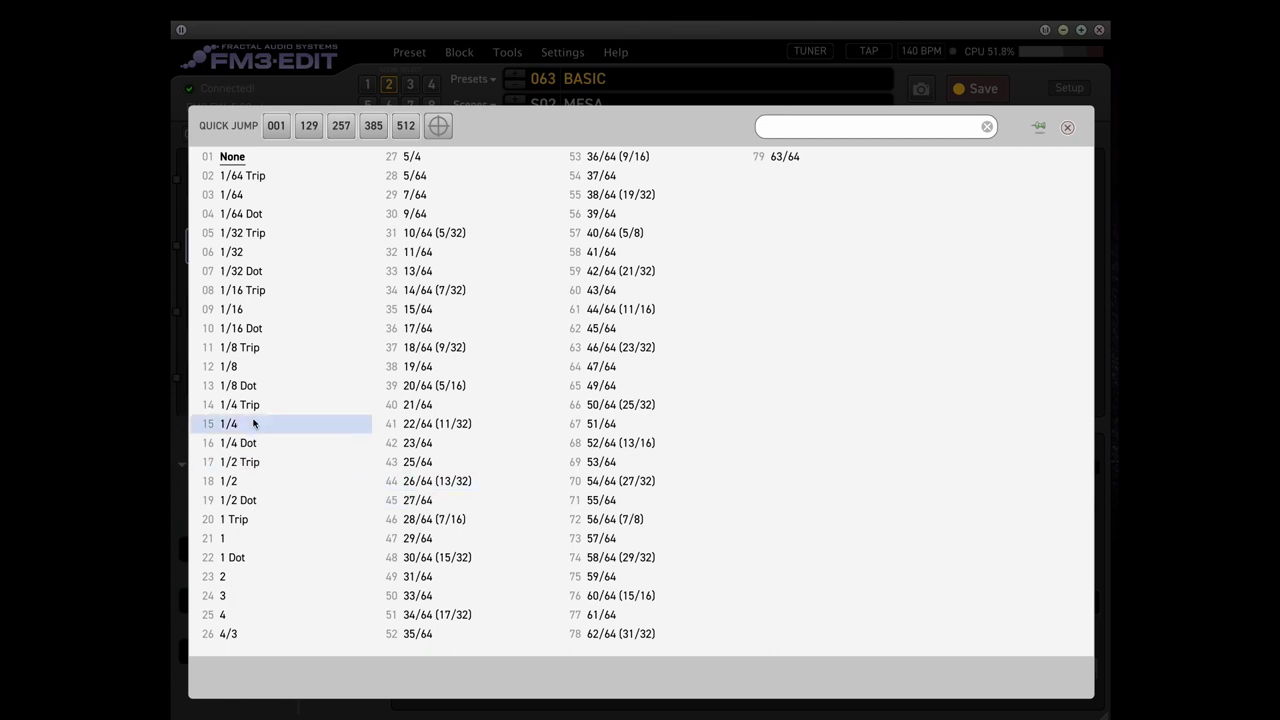
{"action": "left_click", "coordinate": [244, 368]}
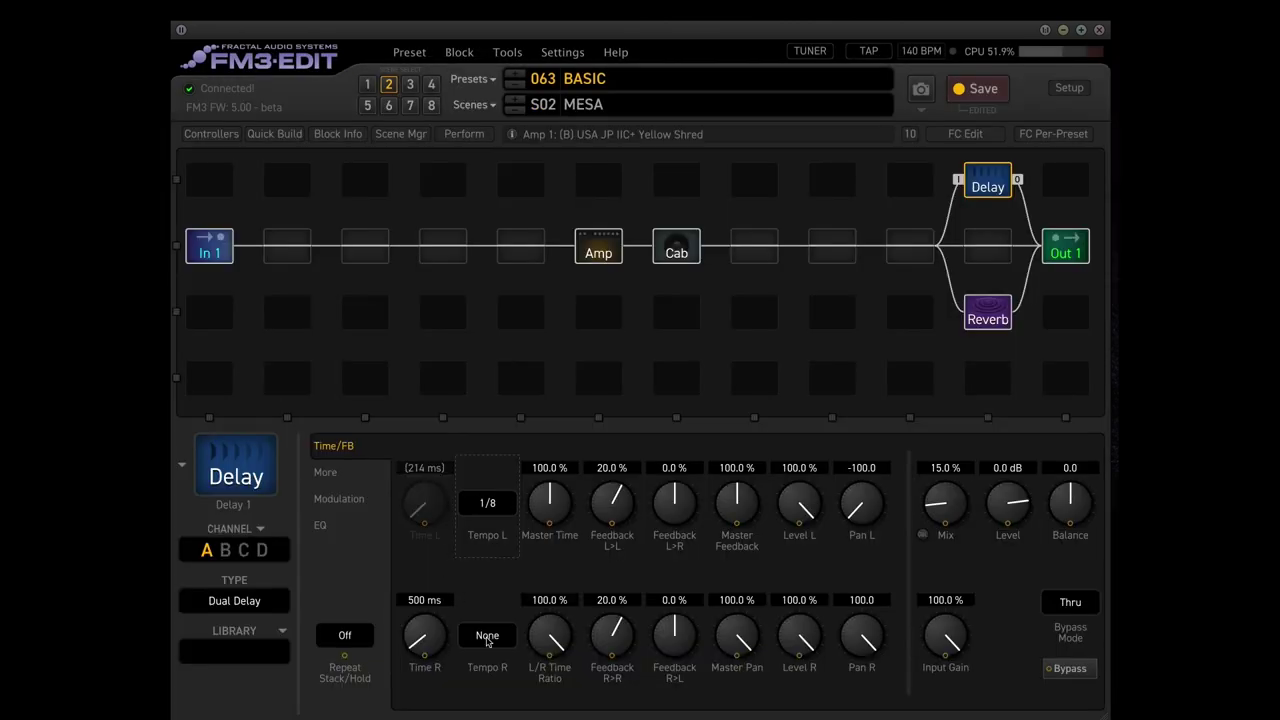
{"action": "left_click", "coordinate": [487, 641]}
{"action": "left_click", "coordinate": [254, 424]}
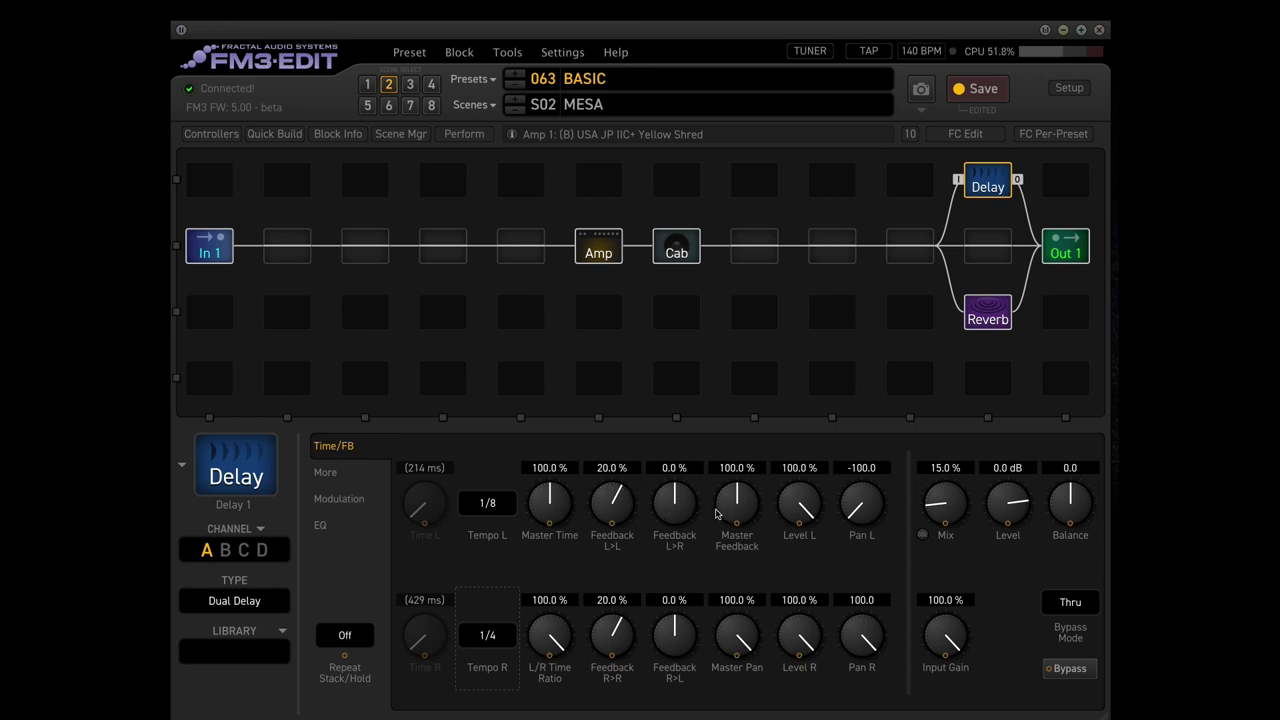
Step: Set the delay's Mix to 100%
{"action": "left_click", "coordinate": [948, 467]}
{"action": "type", "text": "100"}
{"action": "key", "text": "Return"}
{"action": "left_click", "coordinate": [1016, 462]}
Step: Set the delay Level to -10 dB and its Bypass Mode to Mute In
{"action": "type", "text": "-"}
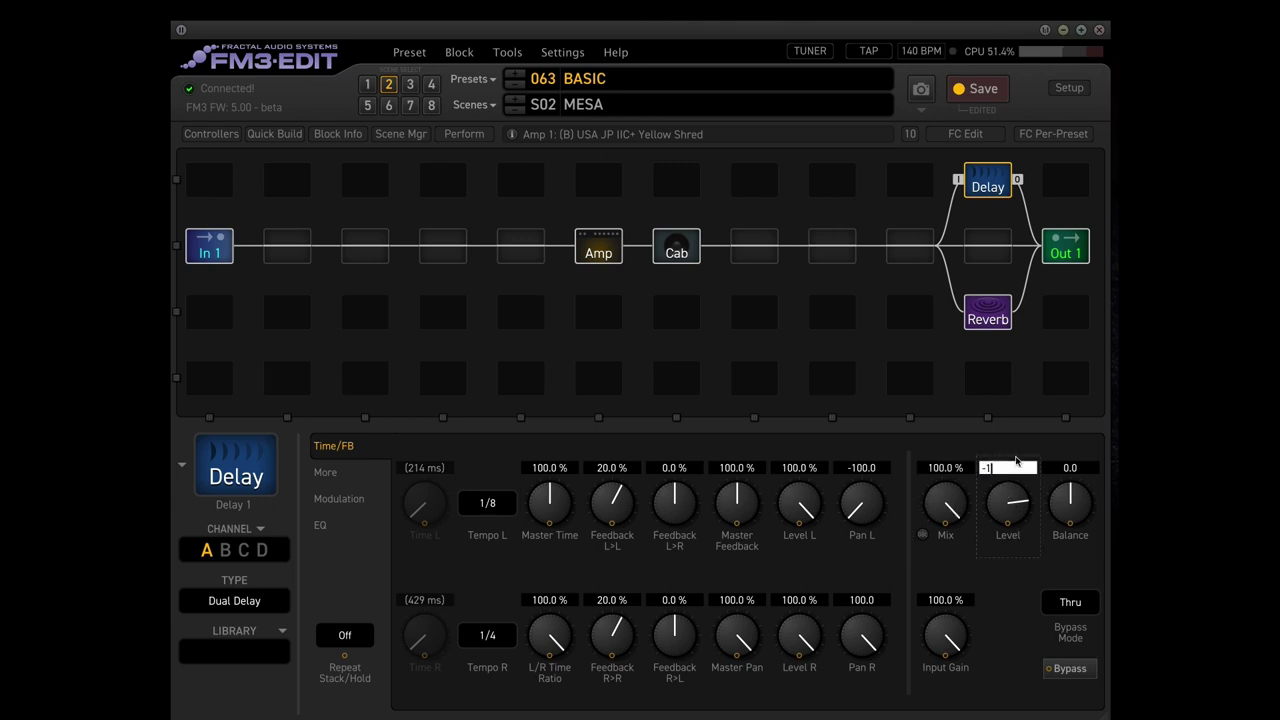
{"action": "type", "text": "10"}
{"action": "key", "text": "Return"}
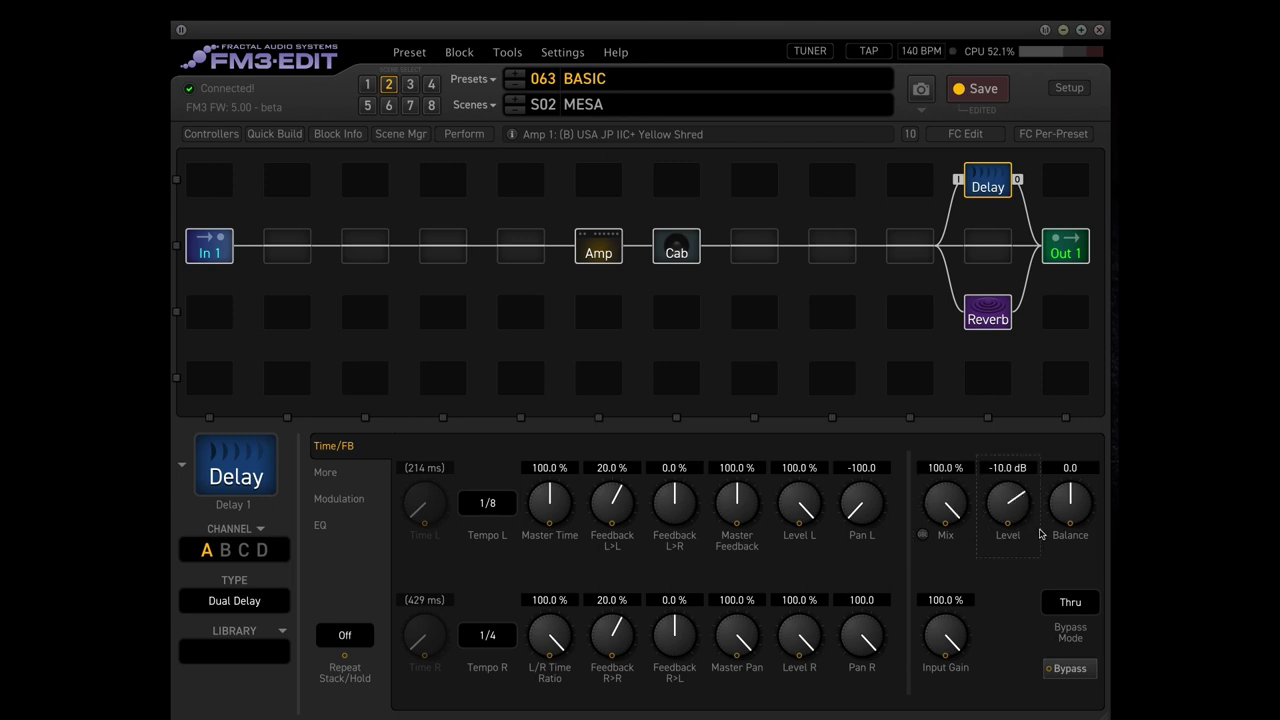
{"action": "left_click", "coordinate": [1070, 602]}
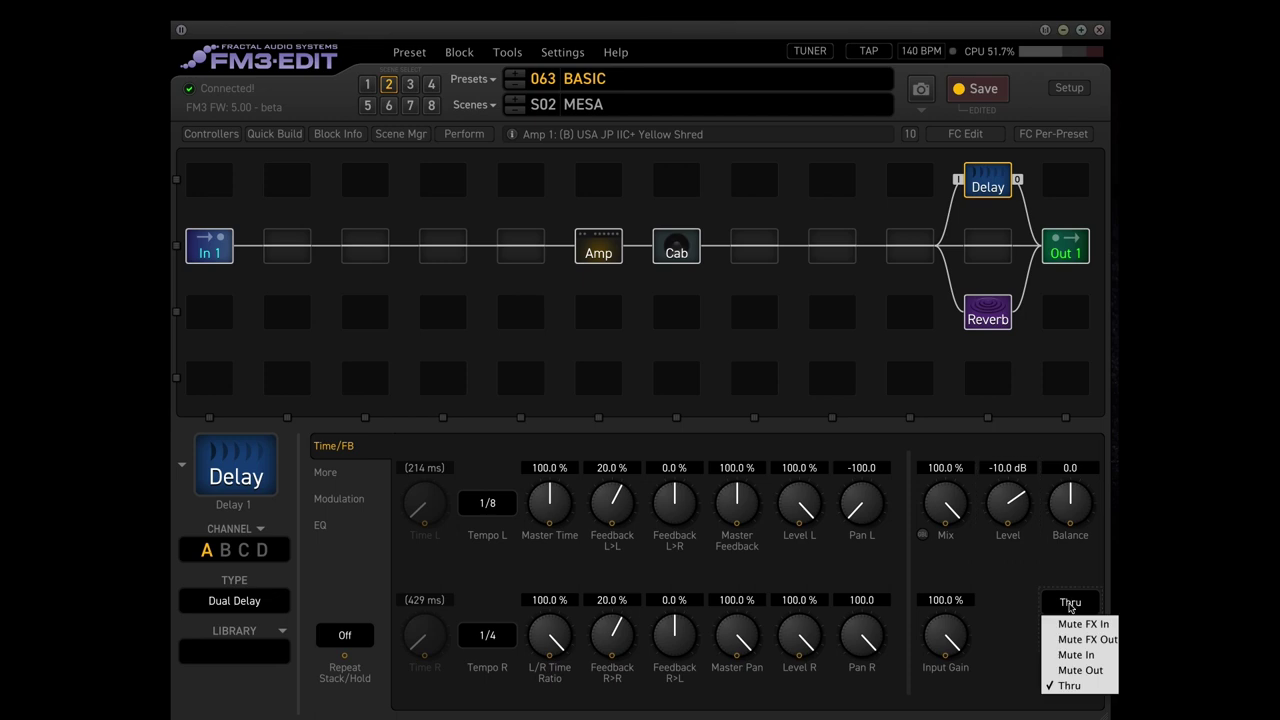
{"action": "left_click", "coordinate": [1078, 655]}
Step: Change the reverb type to Large Chamber, then return to the Delay block
{"action": "double_click", "coordinate": [988, 312]}
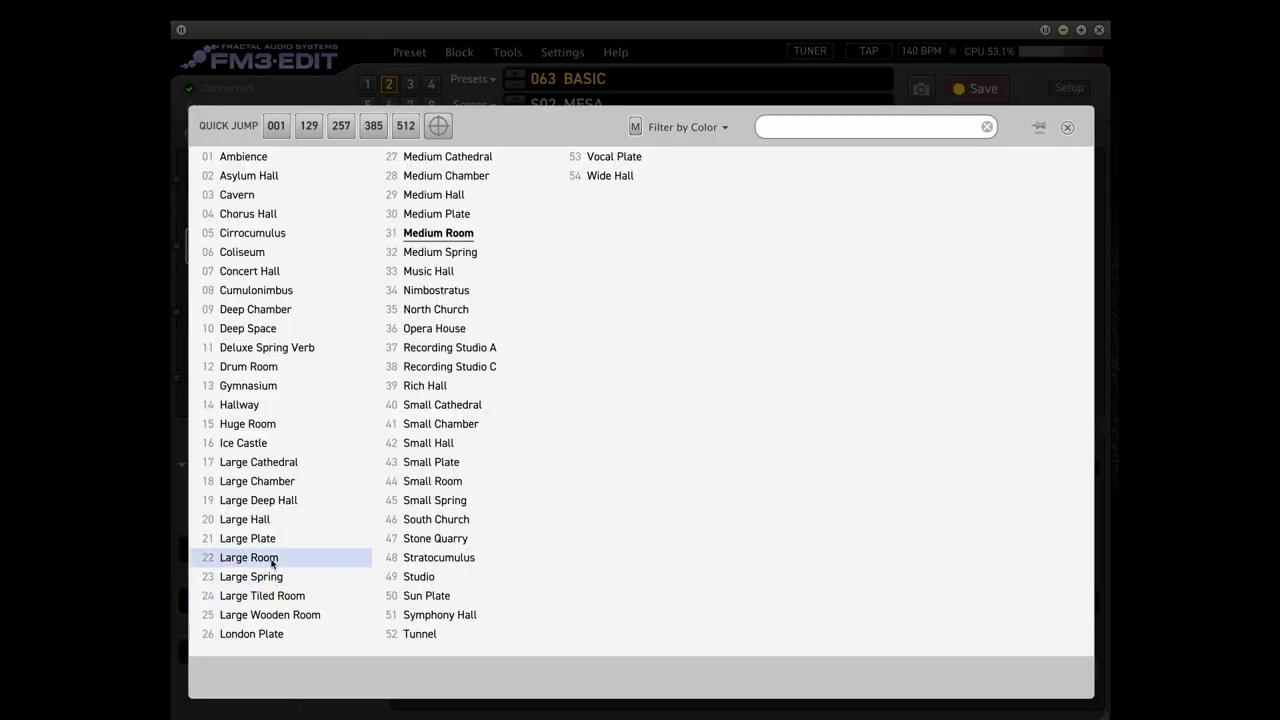
{"action": "left_click", "coordinate": [258, 481]}
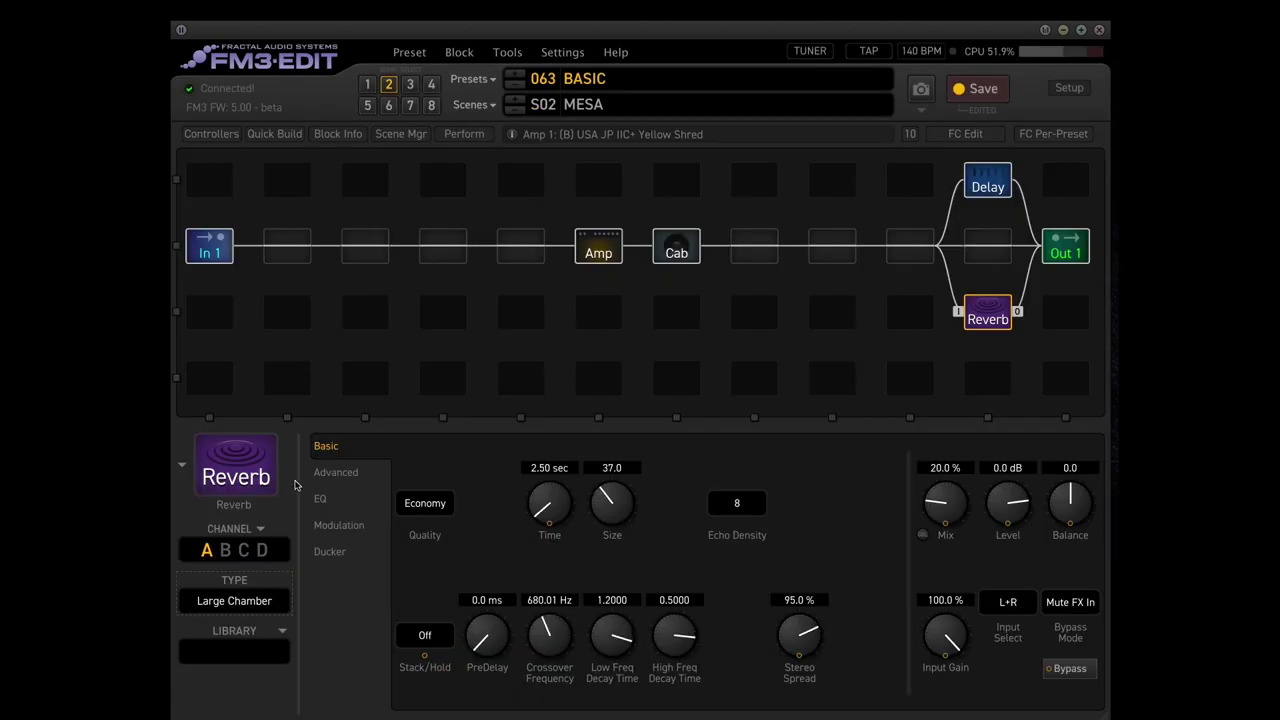
{"action": "left_click", "coordinate": [988, 180]}
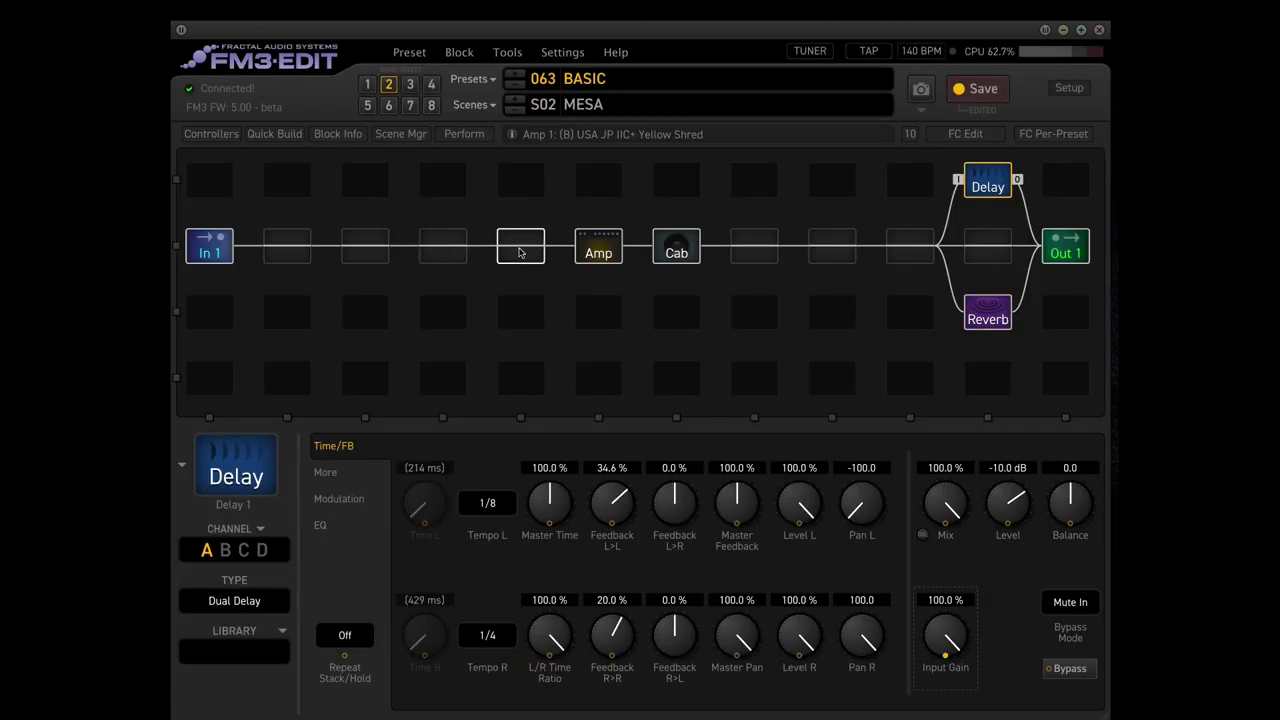
Step: Insert a Drive 1 block before the Amp and set its type to T808 OD
{"action": "right_click", "coordinate": [446, 252]}
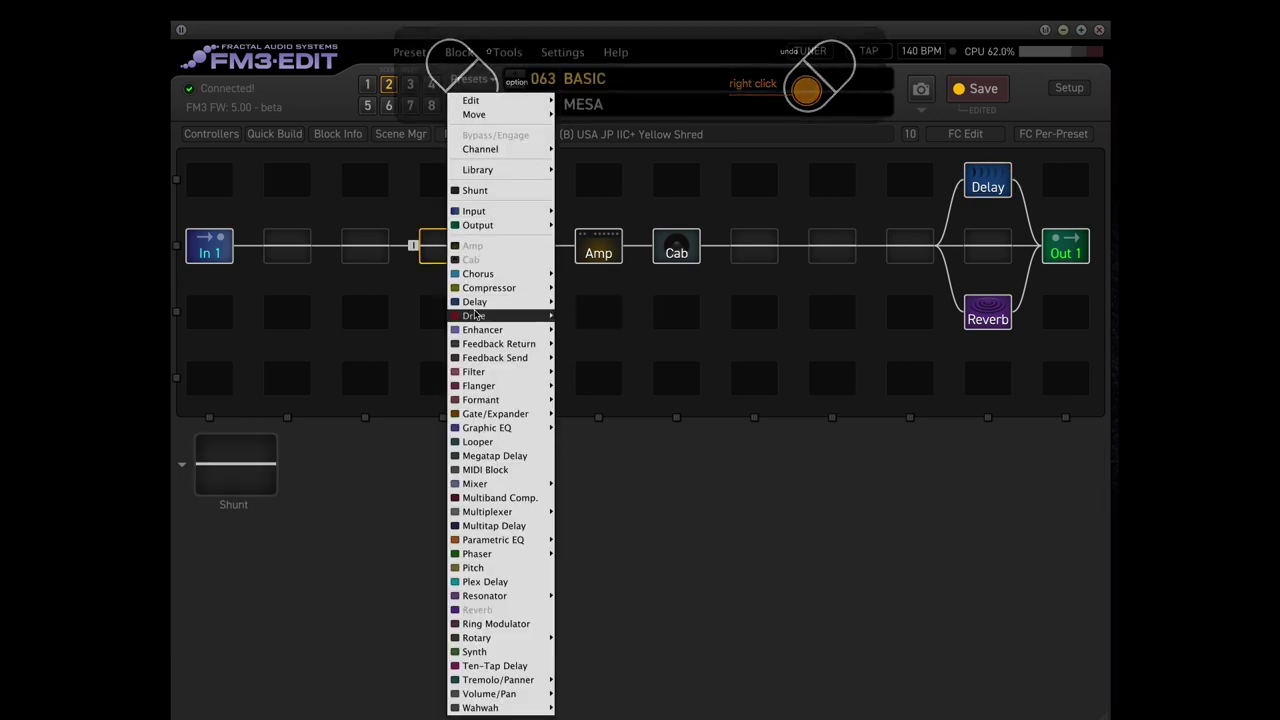
{"action": "mouse_move", "coordinate": [520, 315]}
{"action": "left_click", "coordinate": [588, 317]}
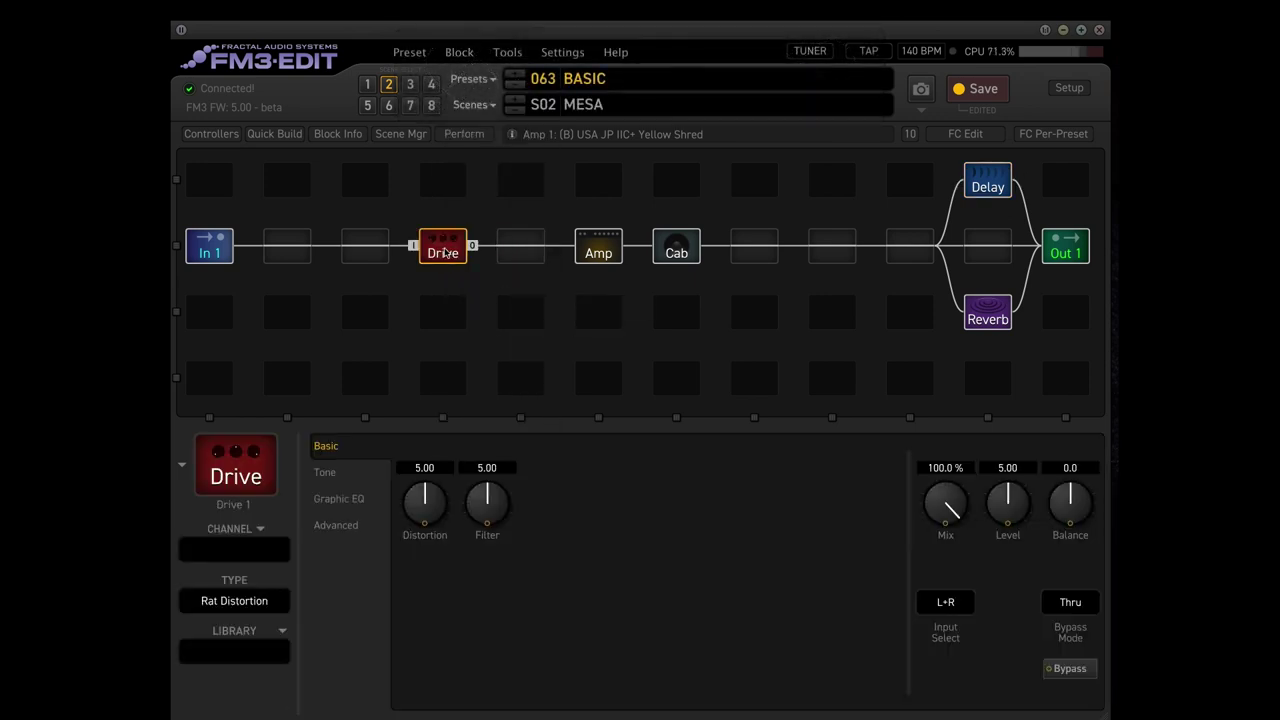
{"action": "left_click", "coordinate": [228, 602]}
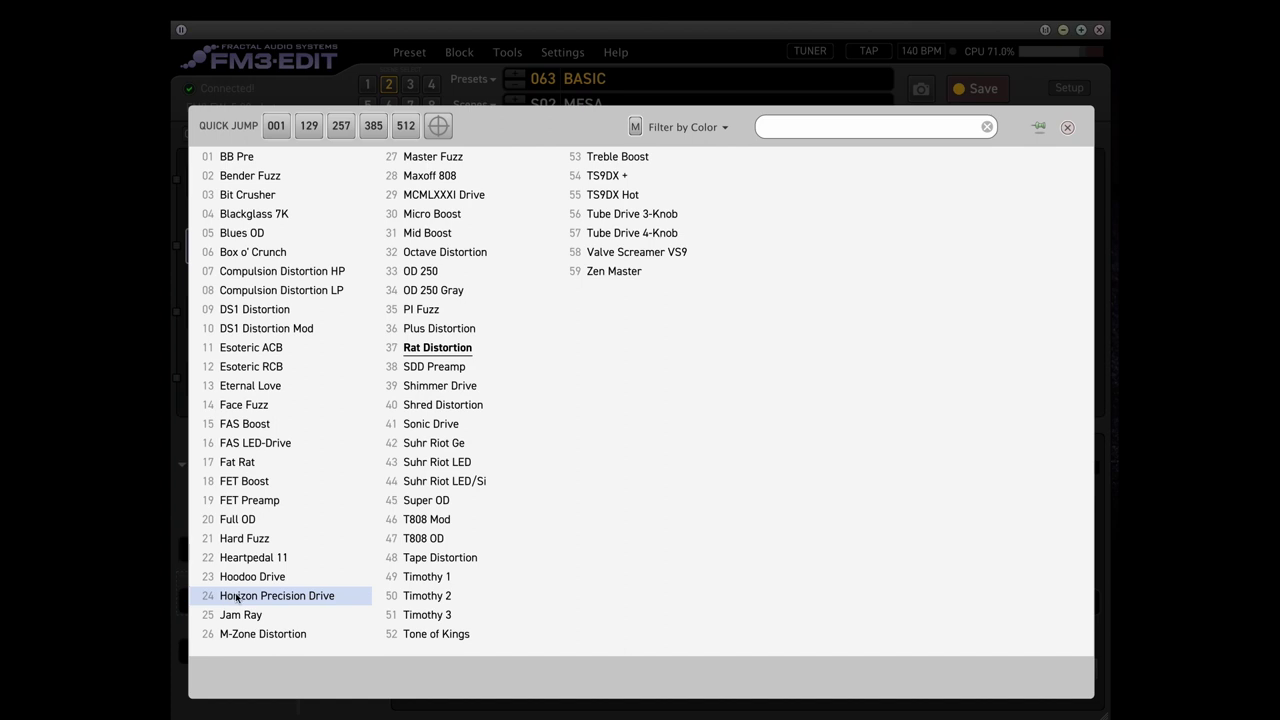
{"action": "left_click", "coordinate": [449, 541]}
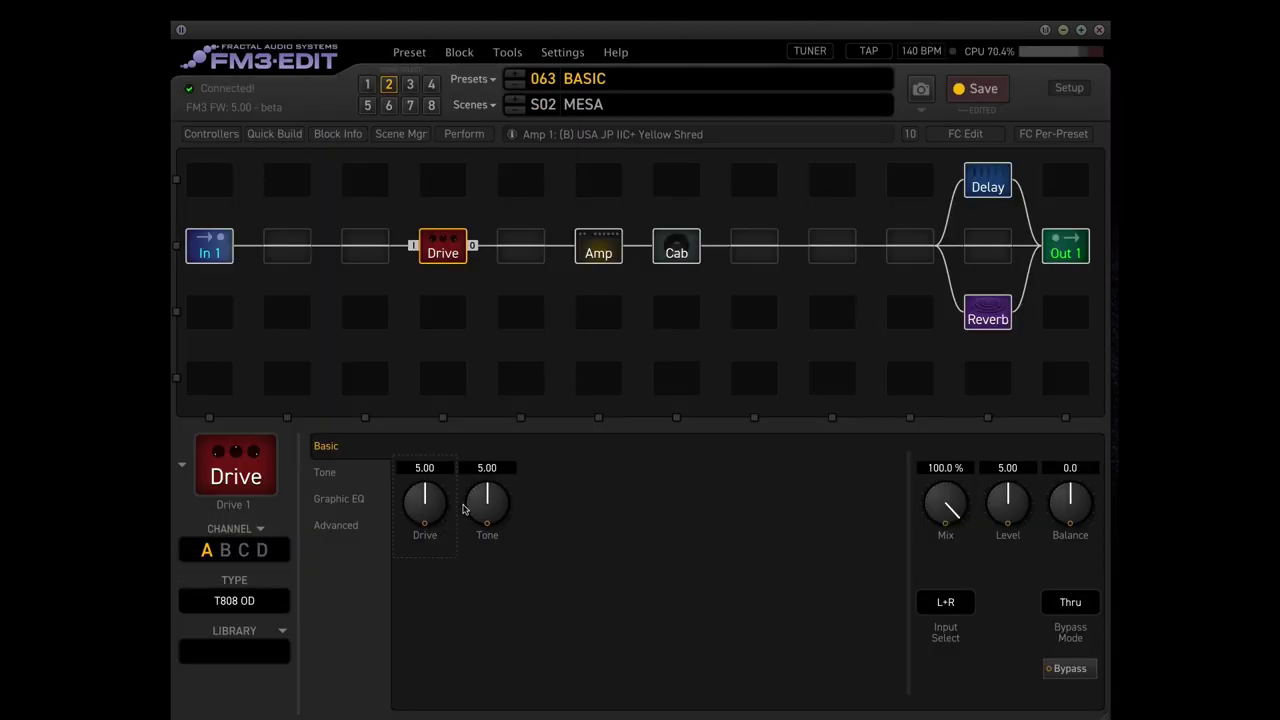
Step: Set the drive's Drive to 0.00 and Level to 7.50
{"action": "left_click", "coordinate": [425, 469]}
{"action": "type", "text": "0"}
{"action": "key", "text": "Return"}
{"action": "left_click", "coordinate": [1012, 468]}
{"action": "type", "text": "7"}
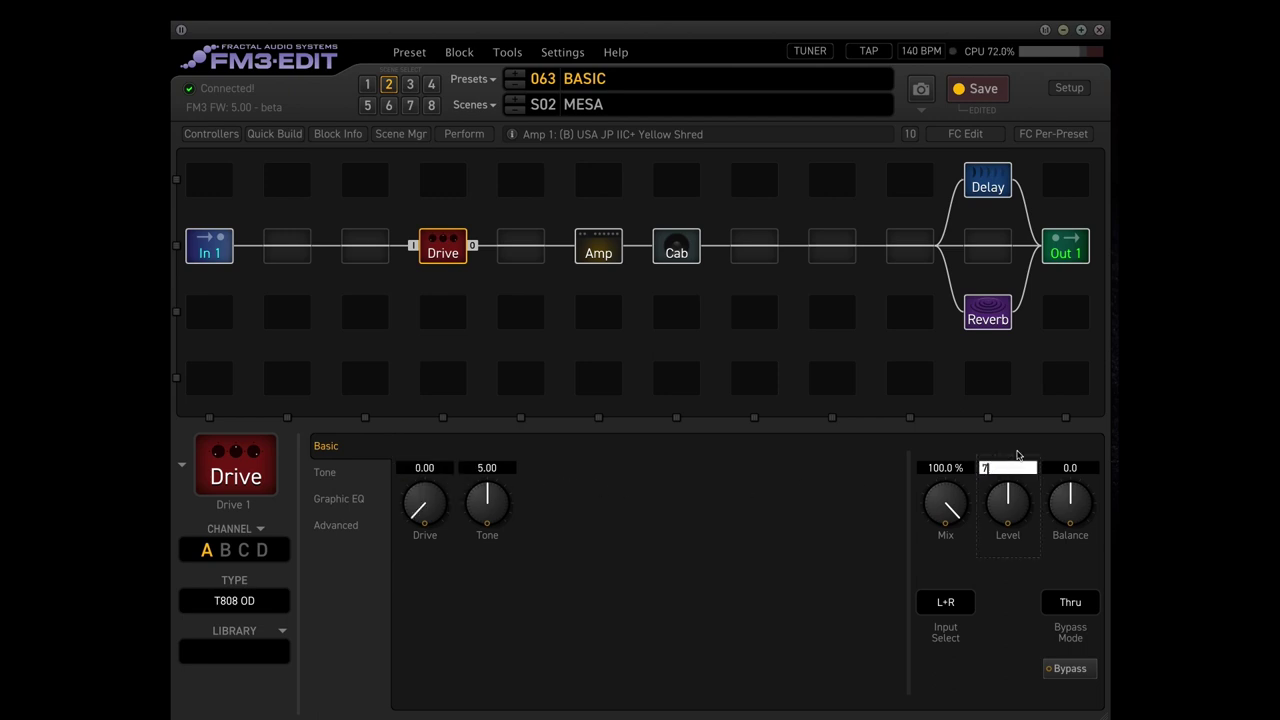
{"action": "type", "text": ".5"}
{"action": "key", "text": "Return"}
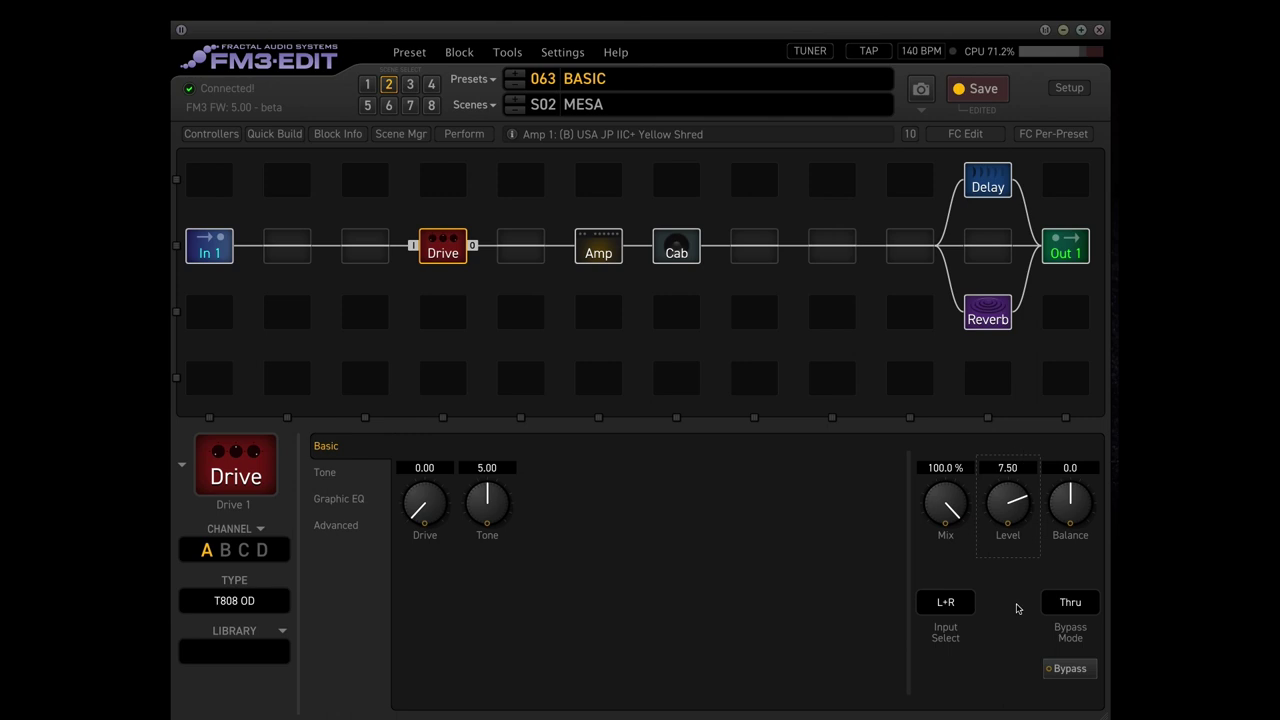